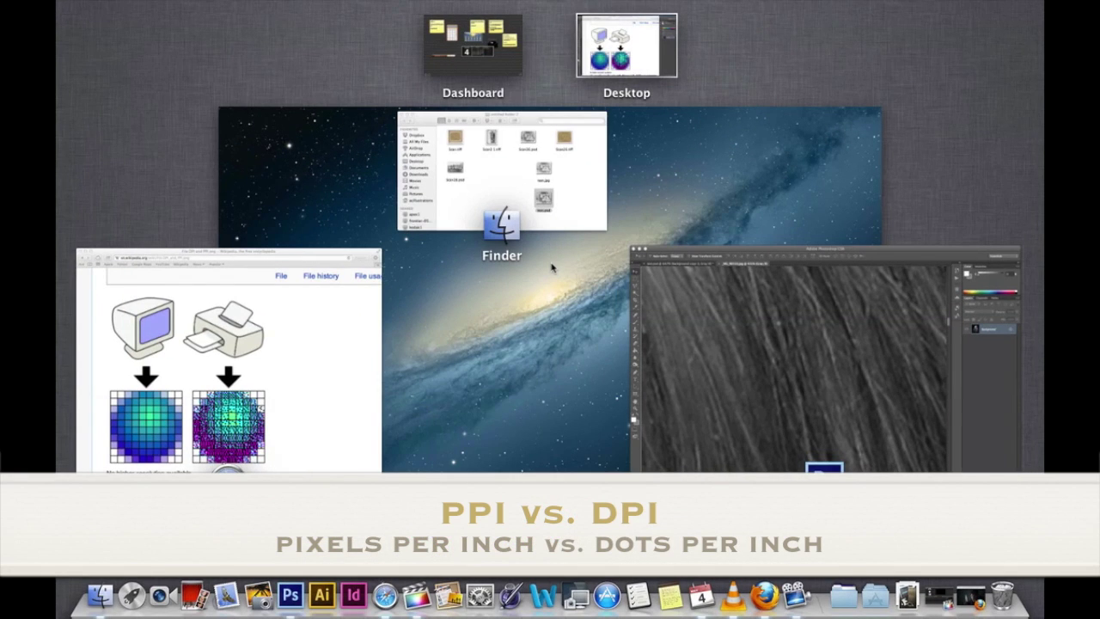
Leave the Wikipedia DPI/PPI page for Photoshop, fit the portrait to screen, and show test.psd.
click(551, 268)
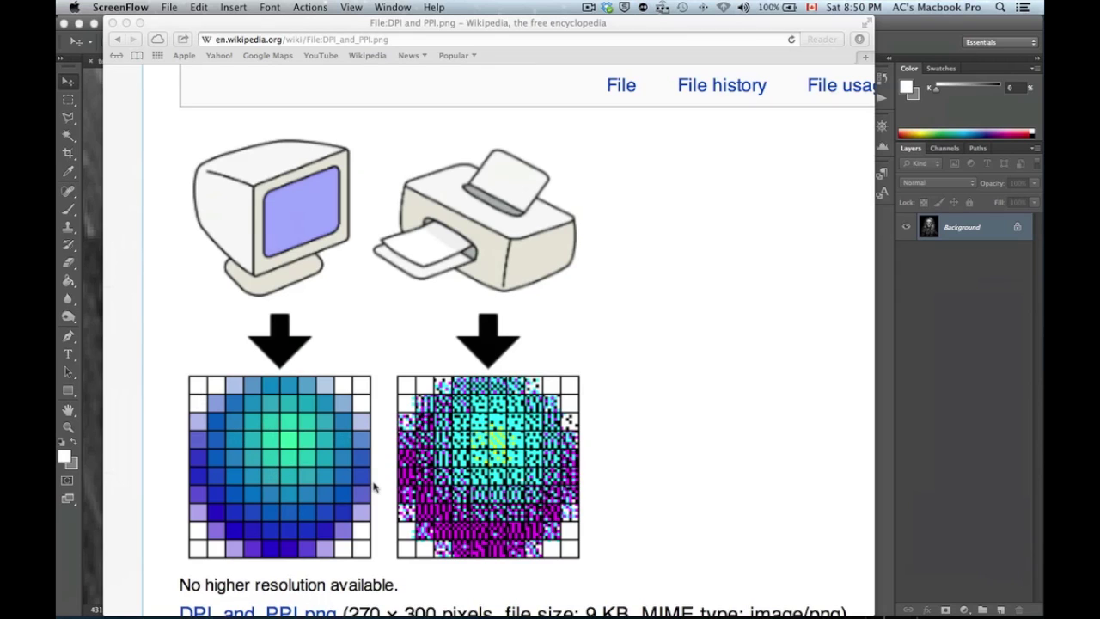
key(F3)
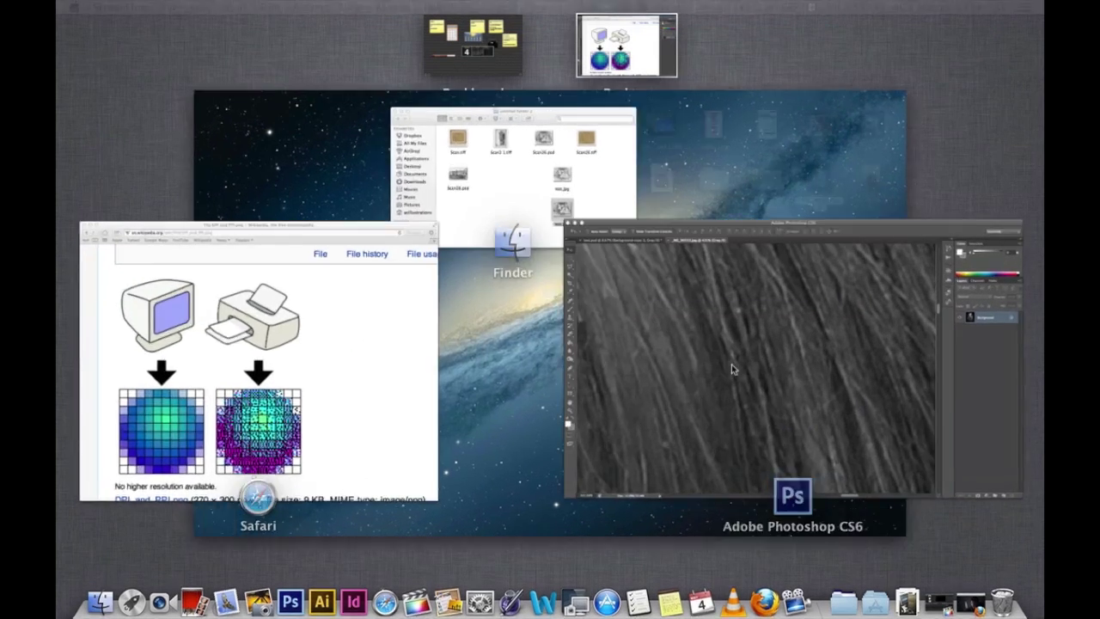
click(731, 366)
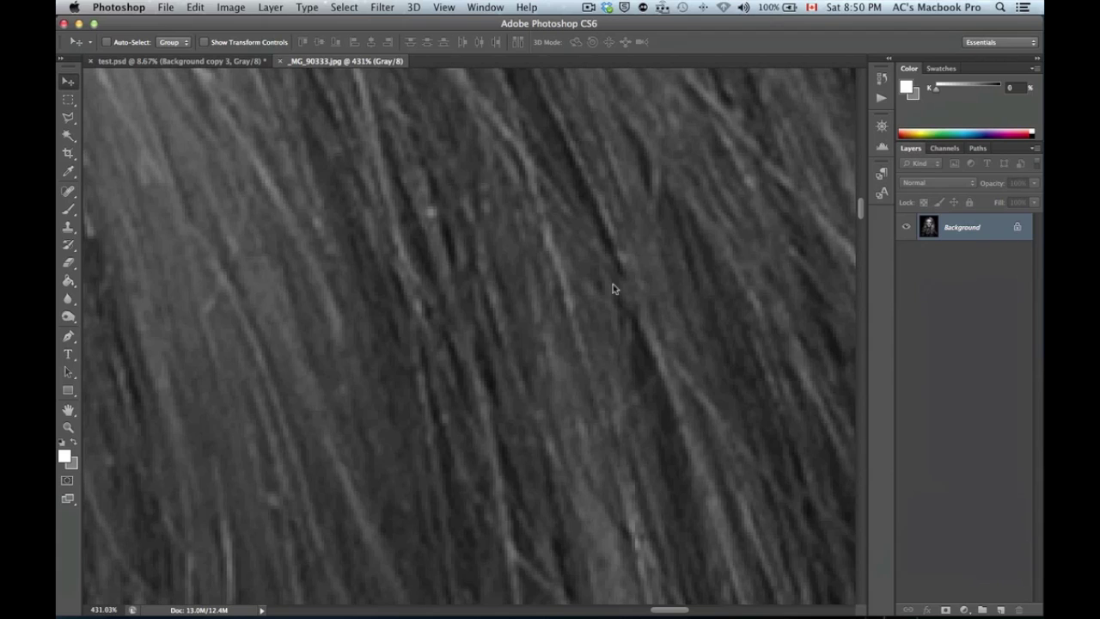
key(super+0)
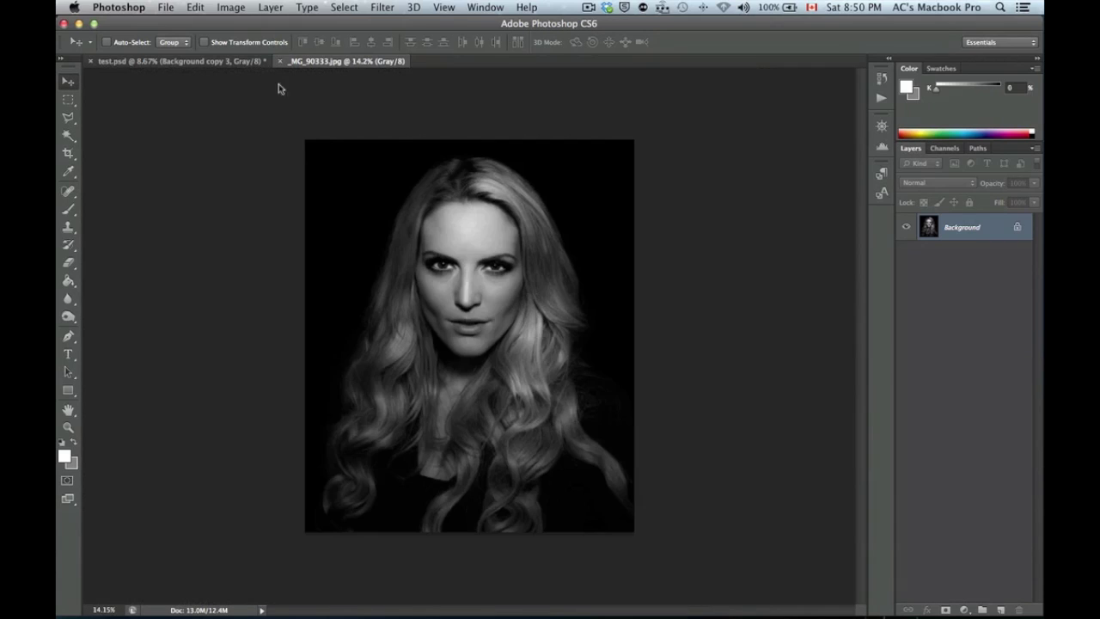
click(217, 67)
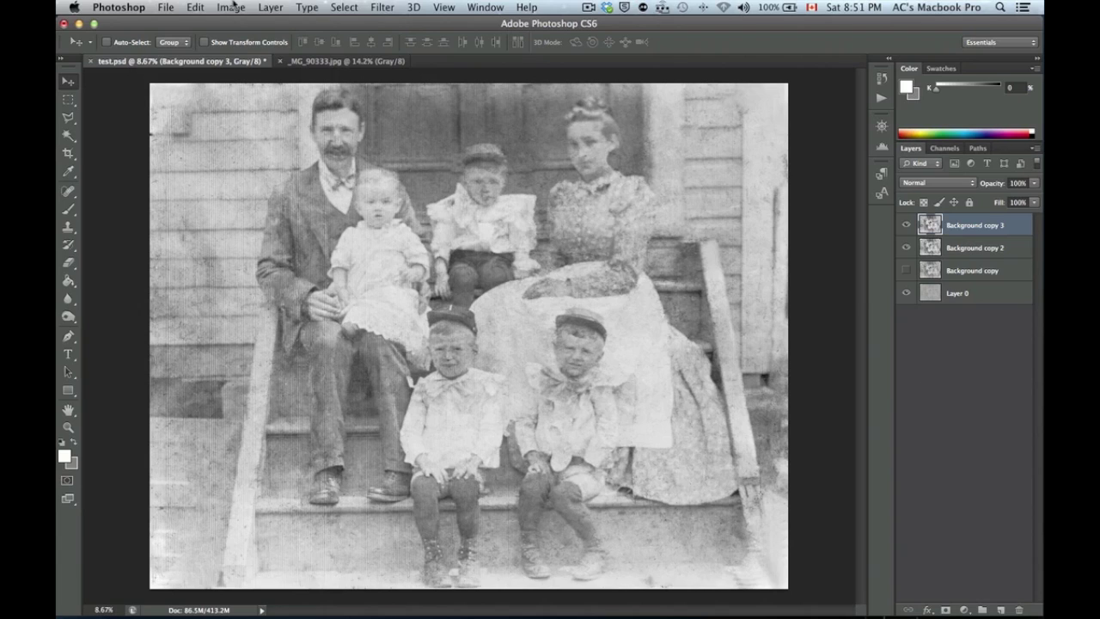
click(231, 7)
click(271, 130)
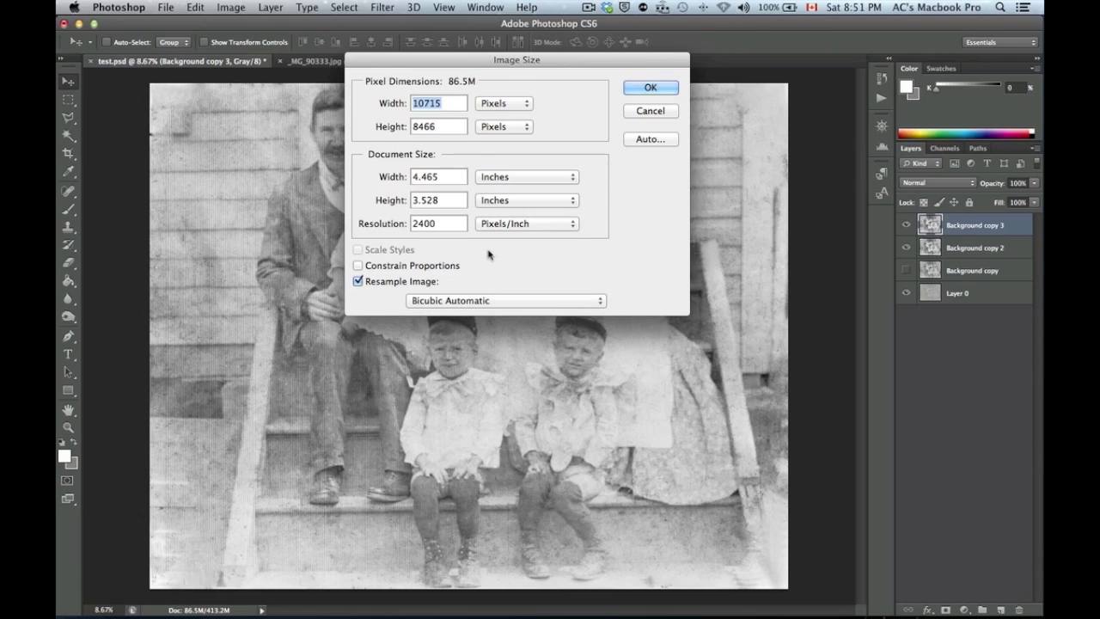
double_click(445, 224)
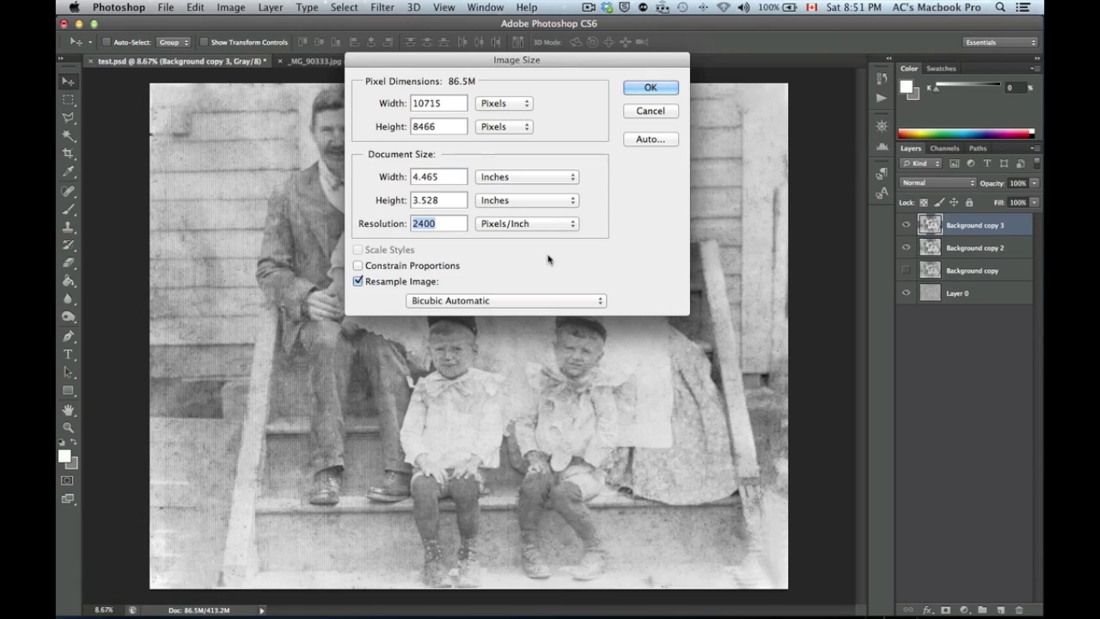
click(648, 117)
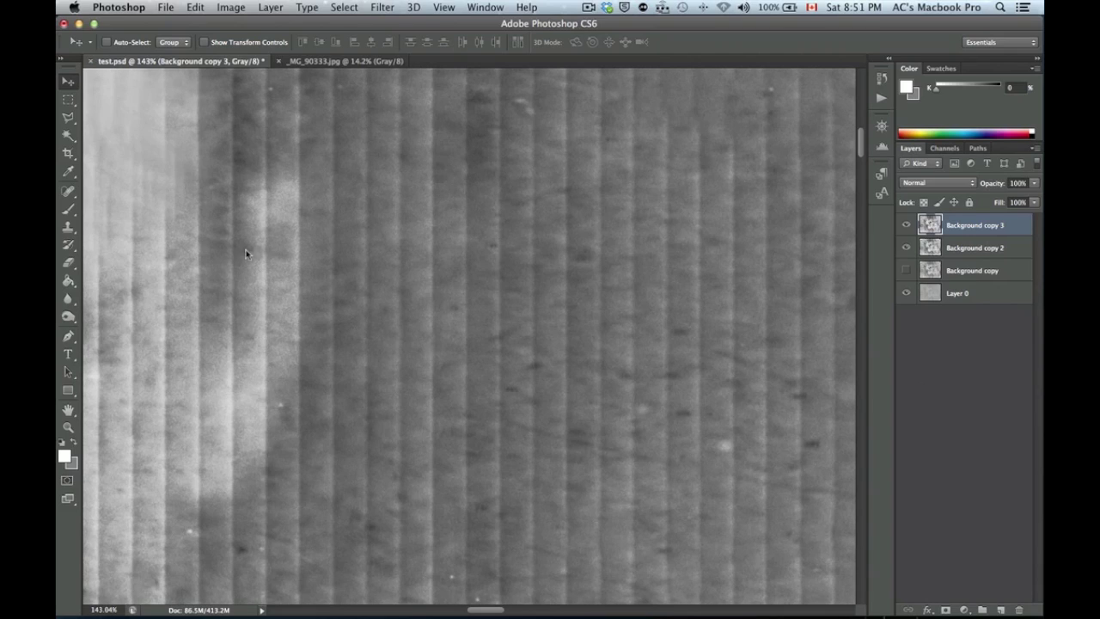
Zoom into the test.psd scan to about 358% to inspect its vertical stripe texture.
scroll(282, 222, up, 2)
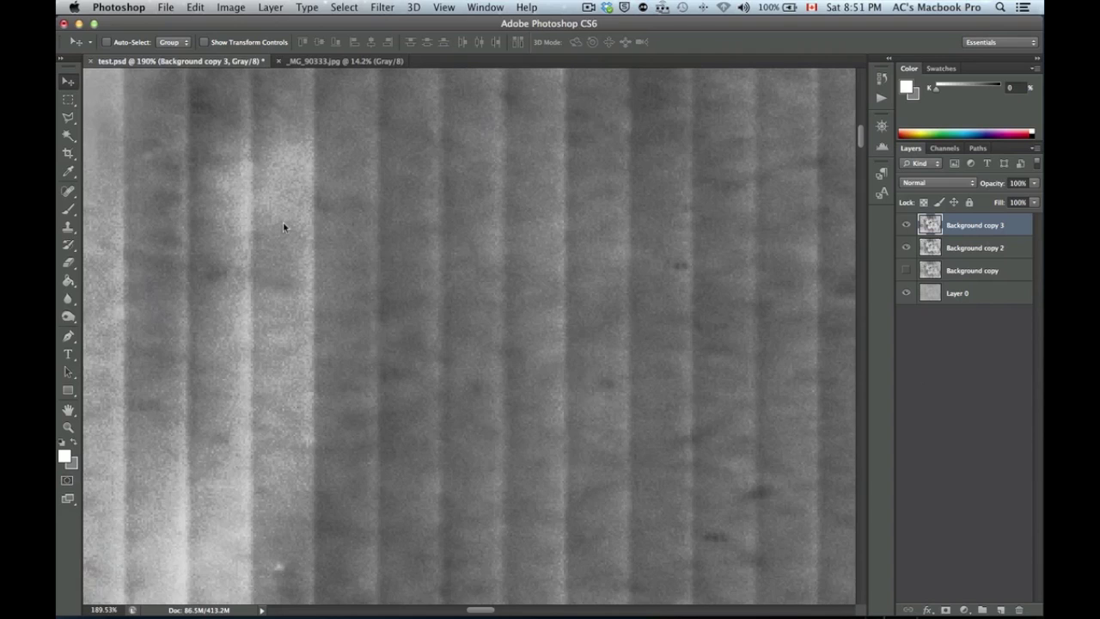
scroll(283, 222, up, 2)
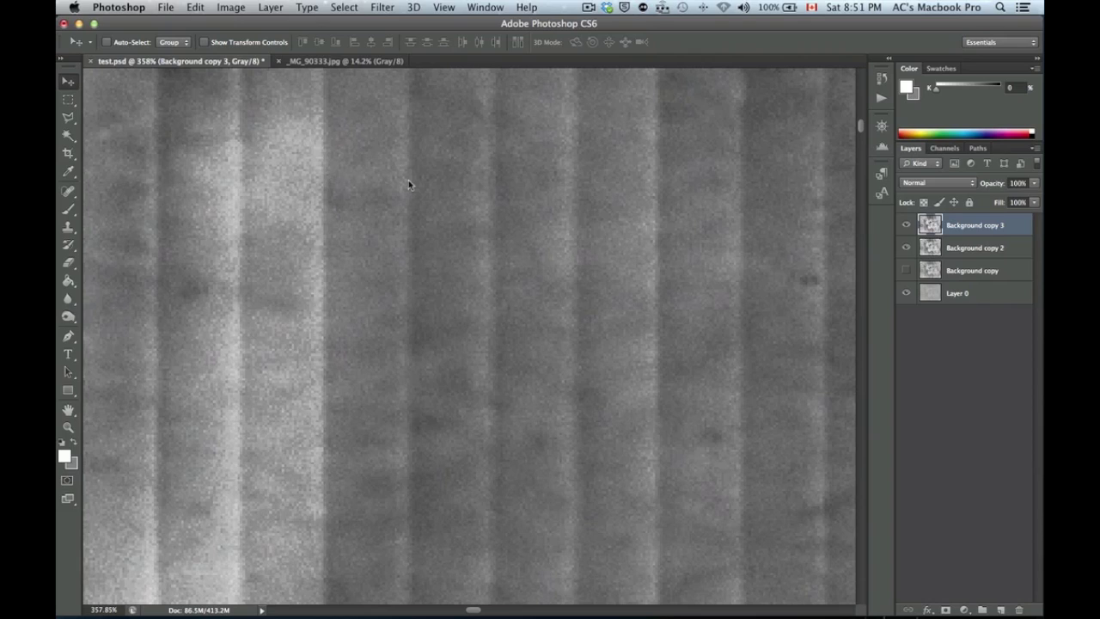
click(362, 62)
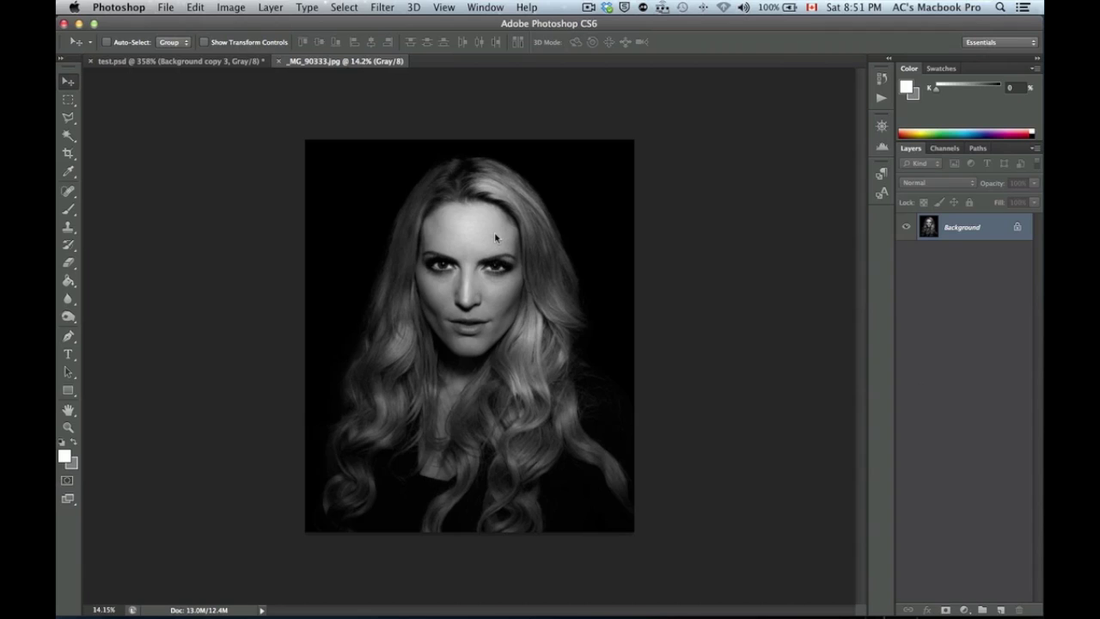
Check the _MG_90333.jpg Image Size and keep the Resolution at 500 pixels/inch unchanged.
scroll(495, 238, up, 2)
scroll(540, 272, down, 1)
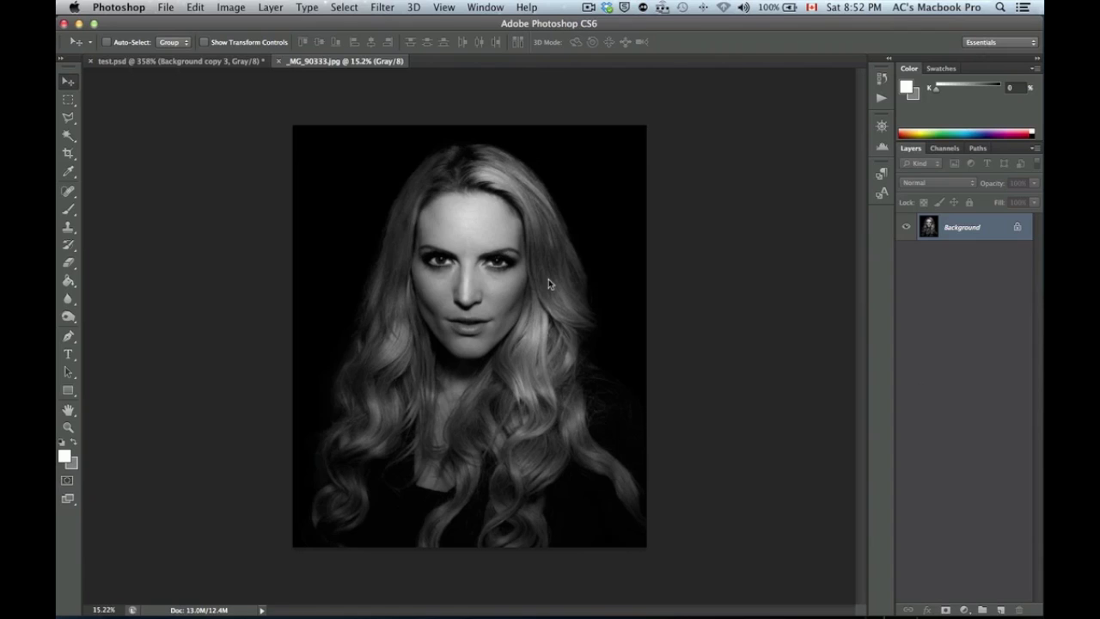
click(230, 8)
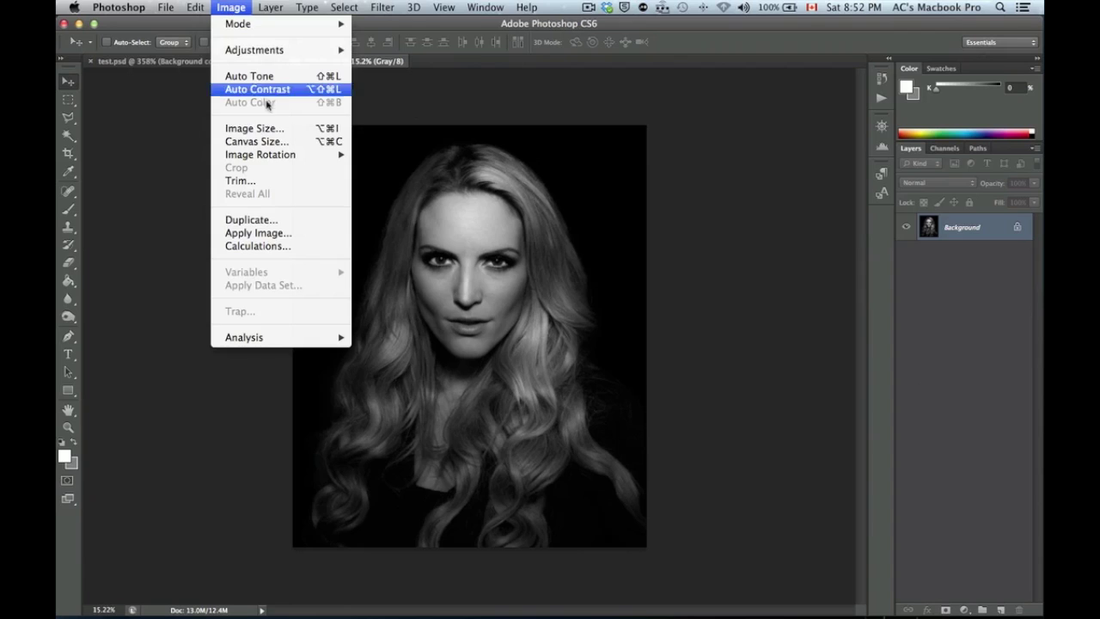
click(283, 130)
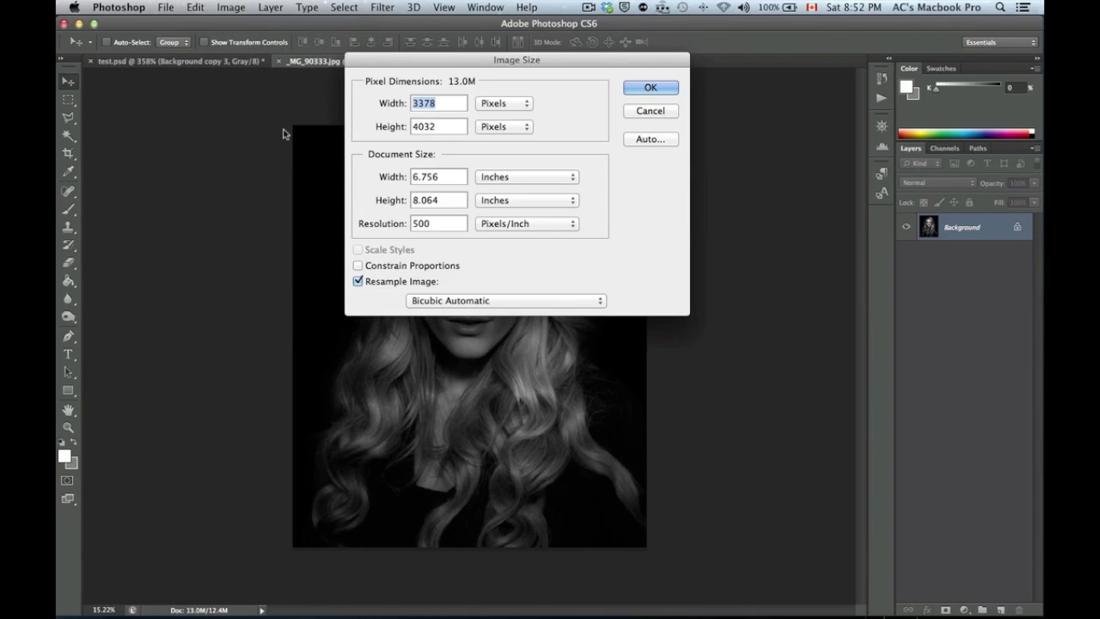
double_click(419, 226)
click(650, 86)
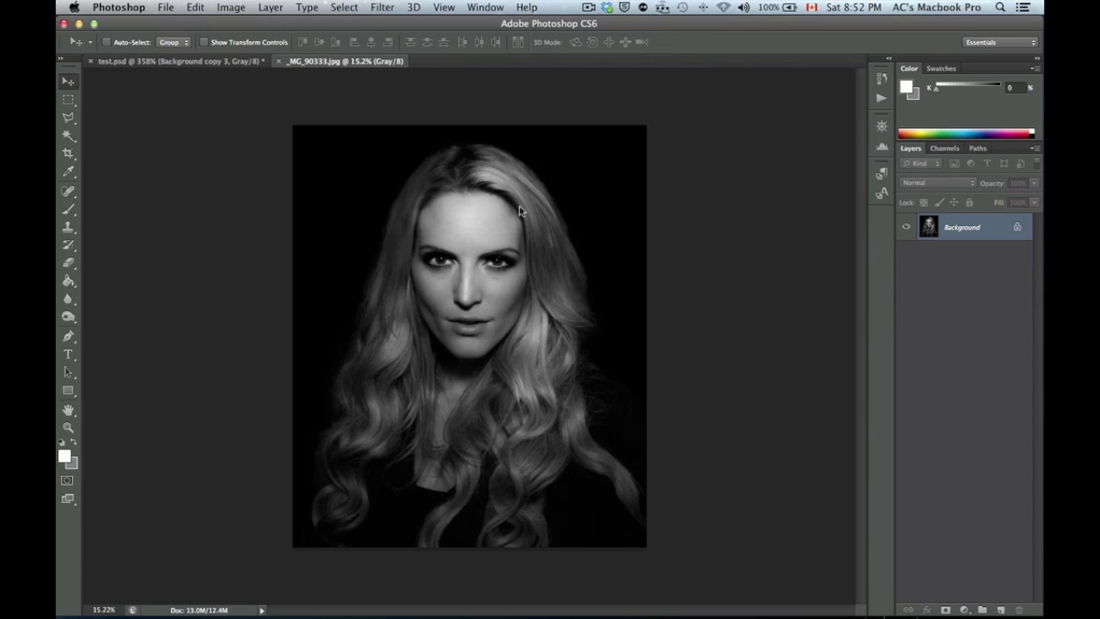
Zoom into the portrait's eye and hair, comparing briefly against the striped test.psd scan.
scroll(545, 209, up, 5)
scroll(545, 209, up, 4)
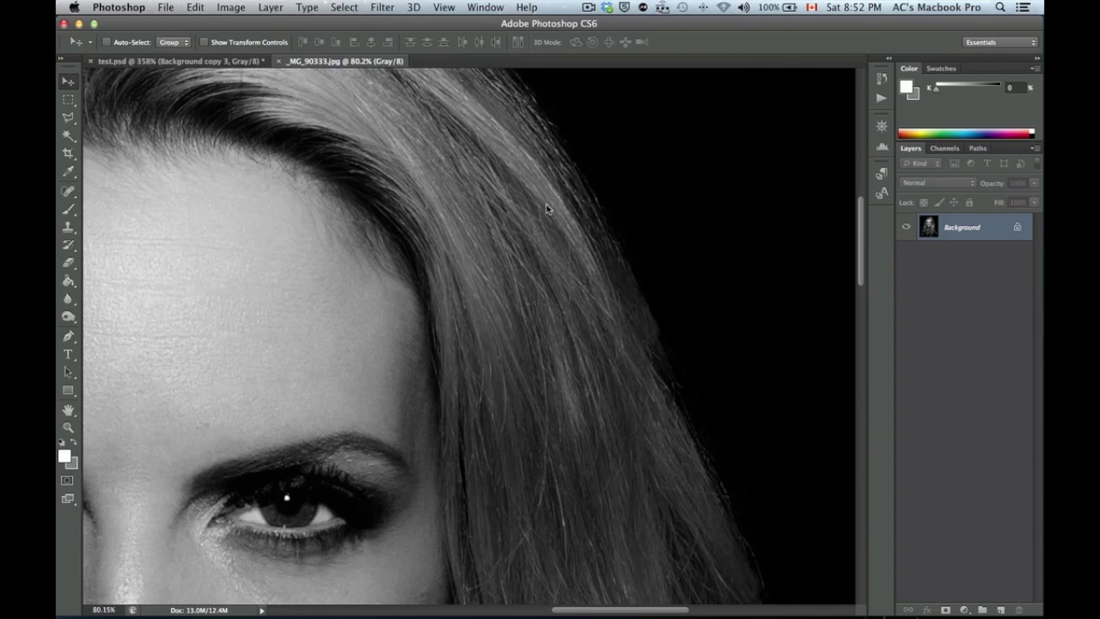
scroll(546, 209, up, 2)
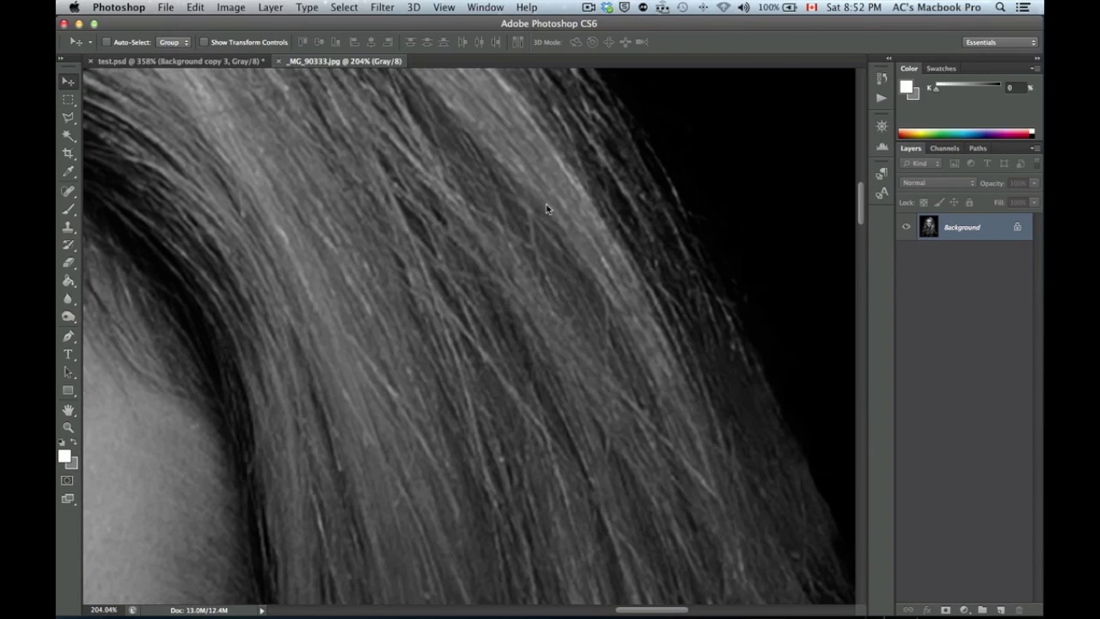
click(180, 61)
scroll(471, 230, down, 2)
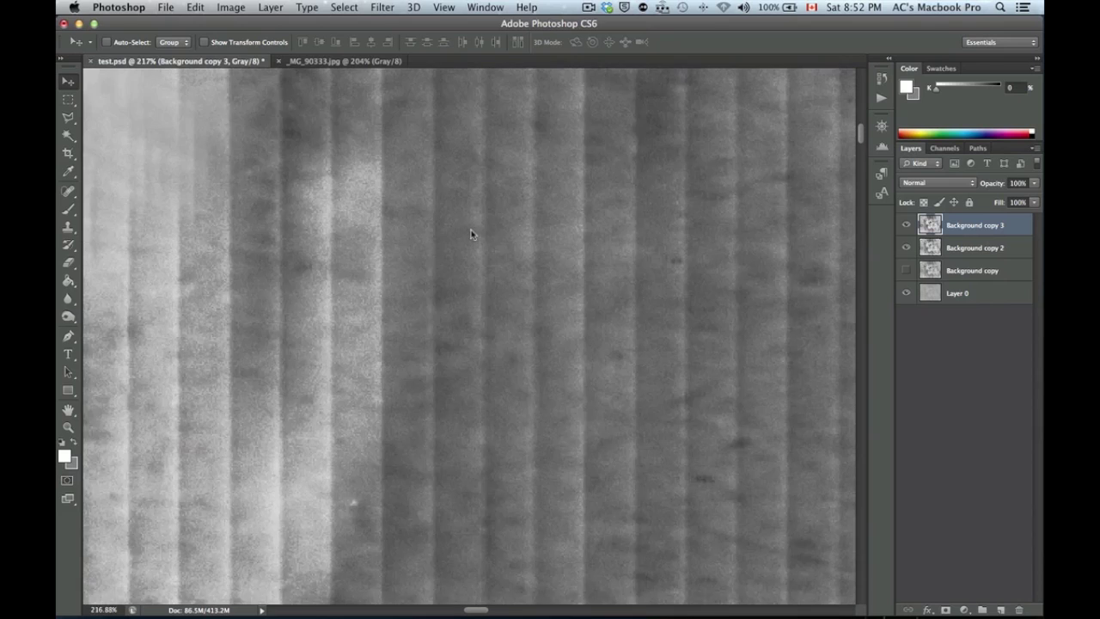
scroll(471, 232, down, 4)
scroll(471, 232, up, 1)
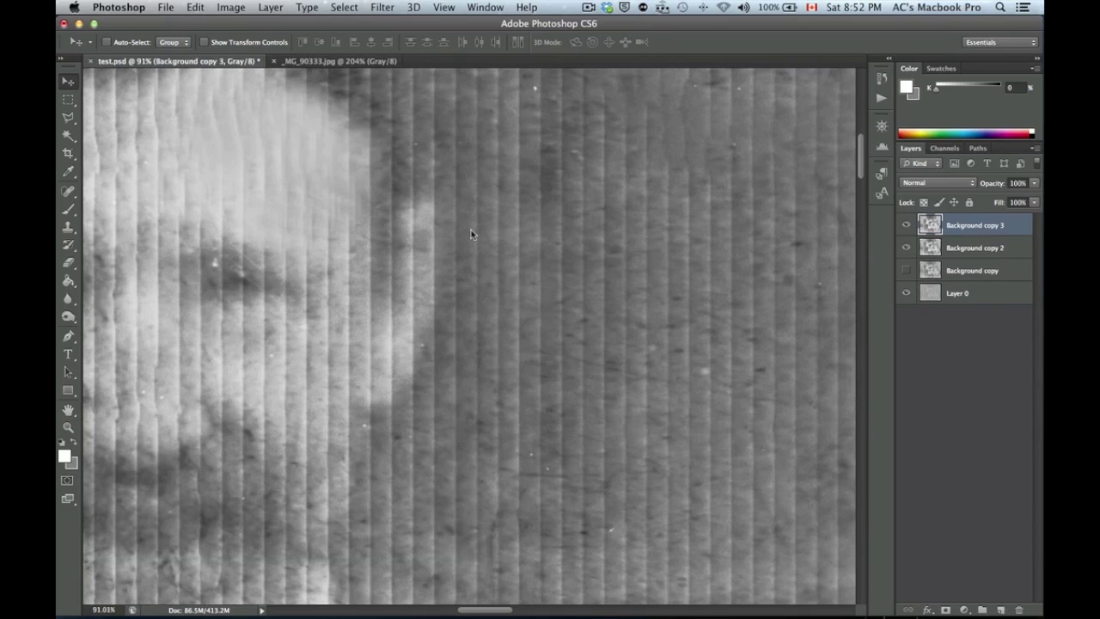
scroll(471, 229, up, 1)
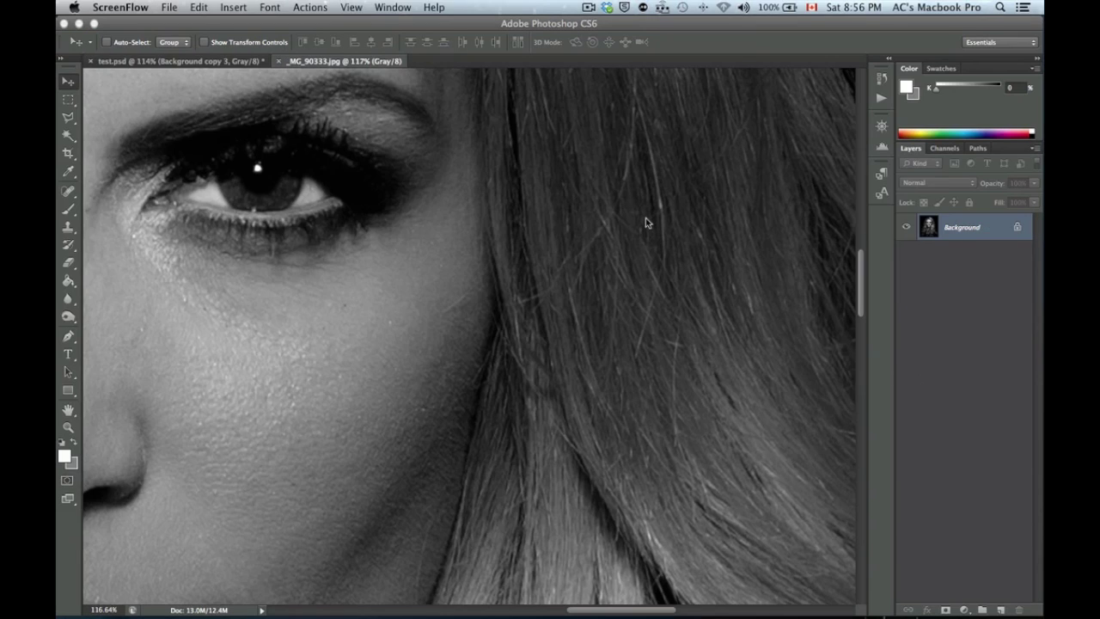
Zoom the portrait's hair to about 2880% and pan across the square pixel grid.
click(612, 176)
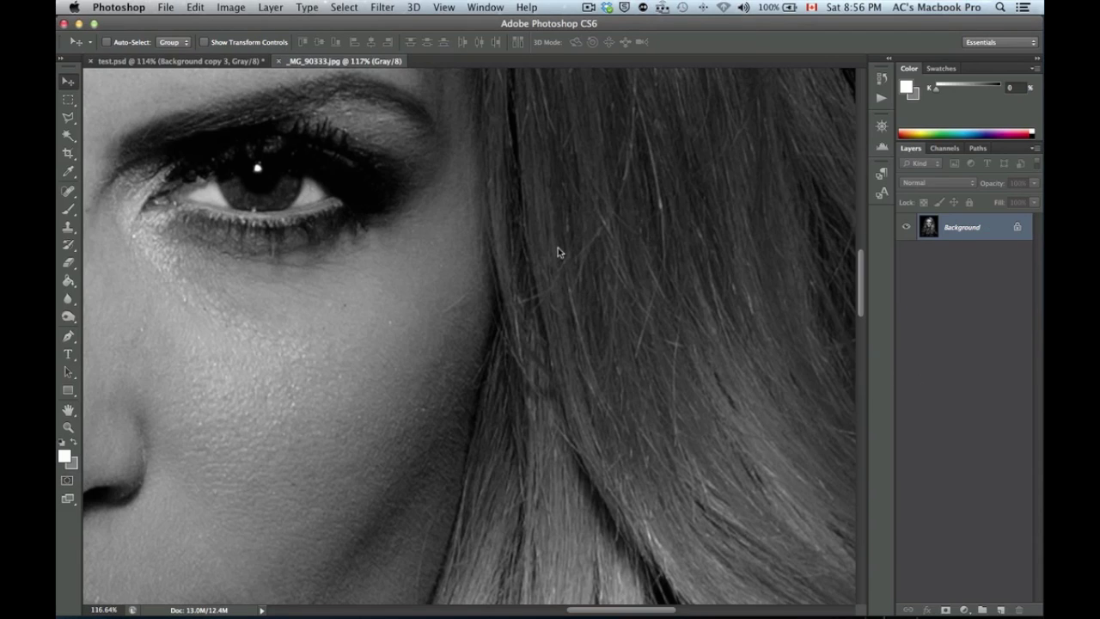
scroll(533, 249, up, 1)
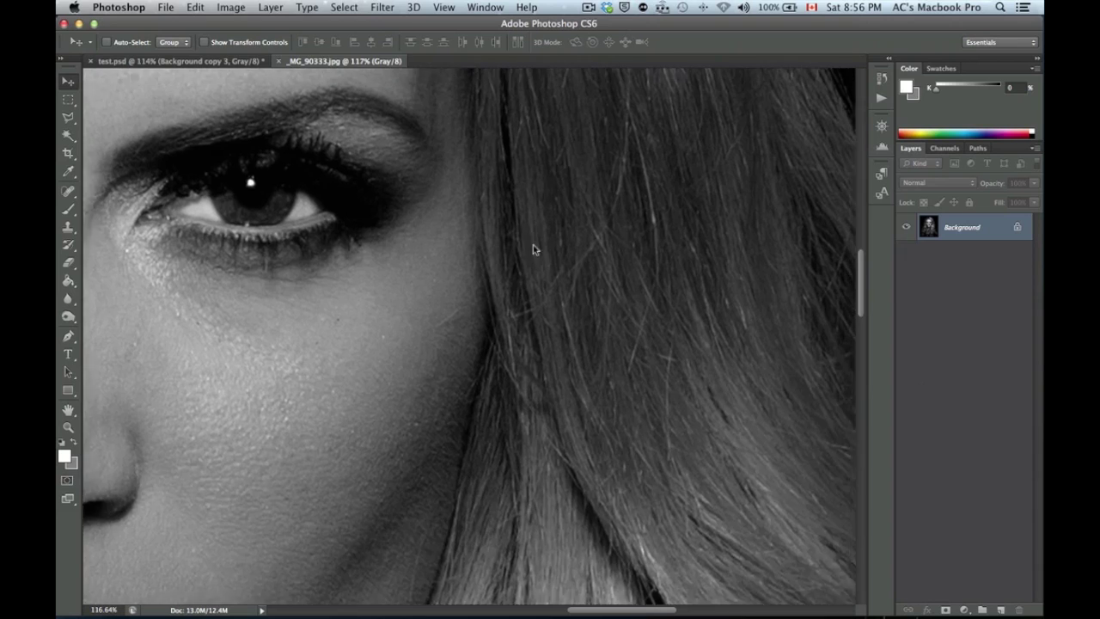
scroll(524, 267, up, 3)
scroll(533, 258, up, 5)
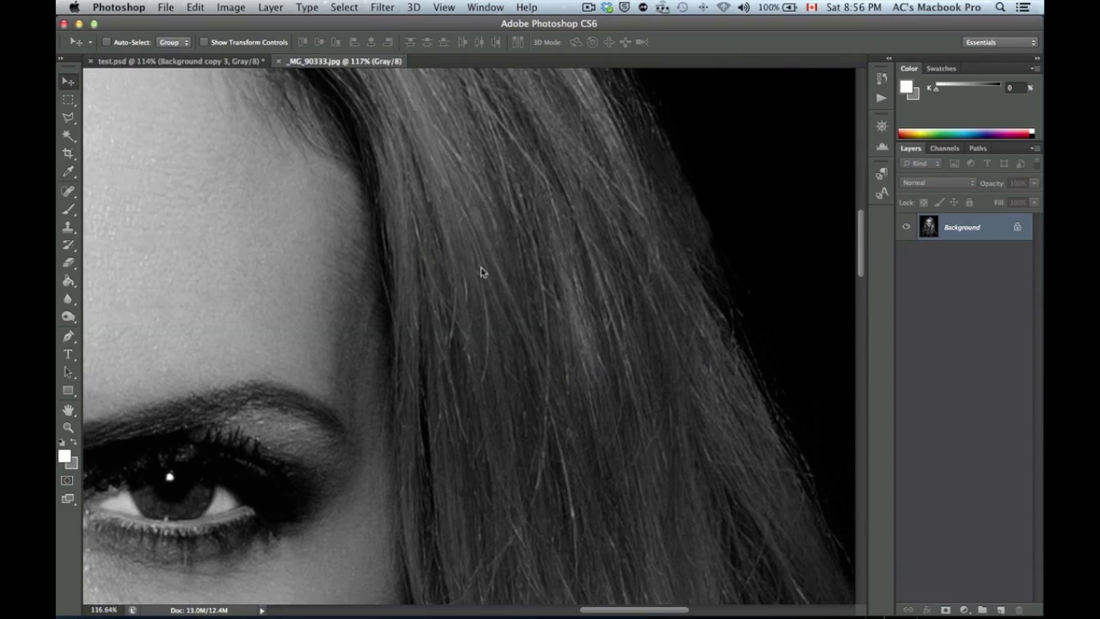
scroll(455, 242, up, 5)
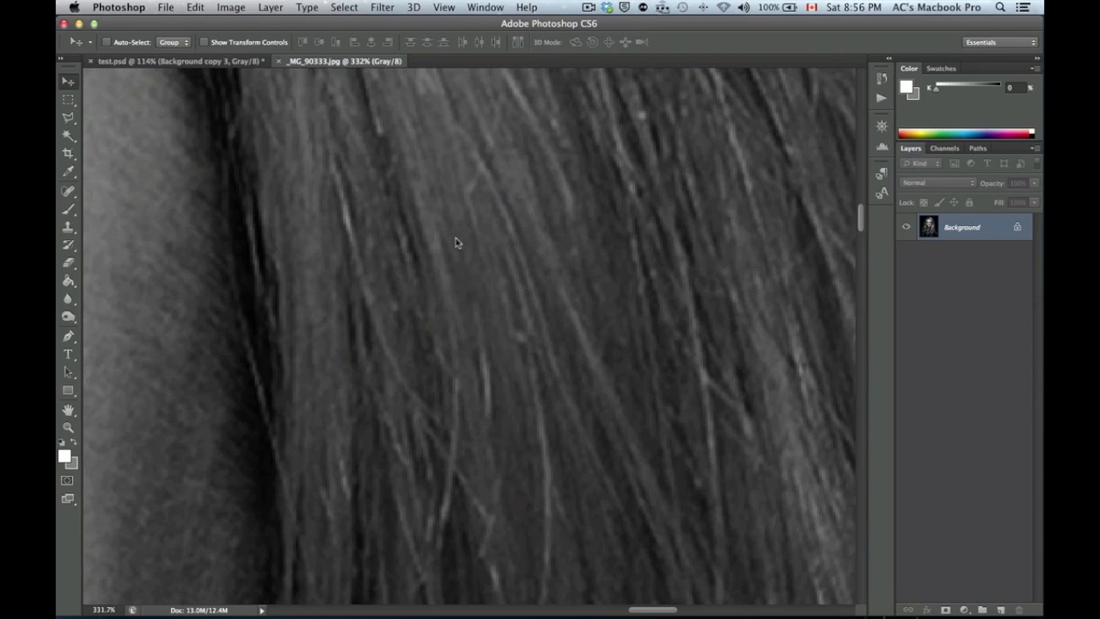
scroll(455, 243, up, 2)
scroll(456, 242, up, 2)
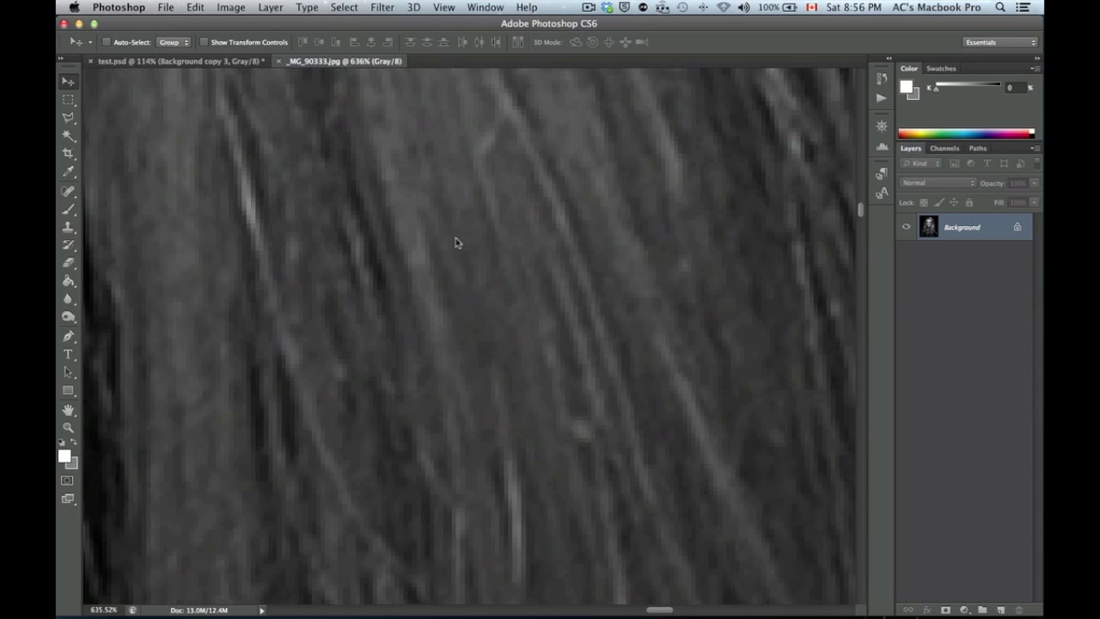
scroll(455, 242, up, 8)
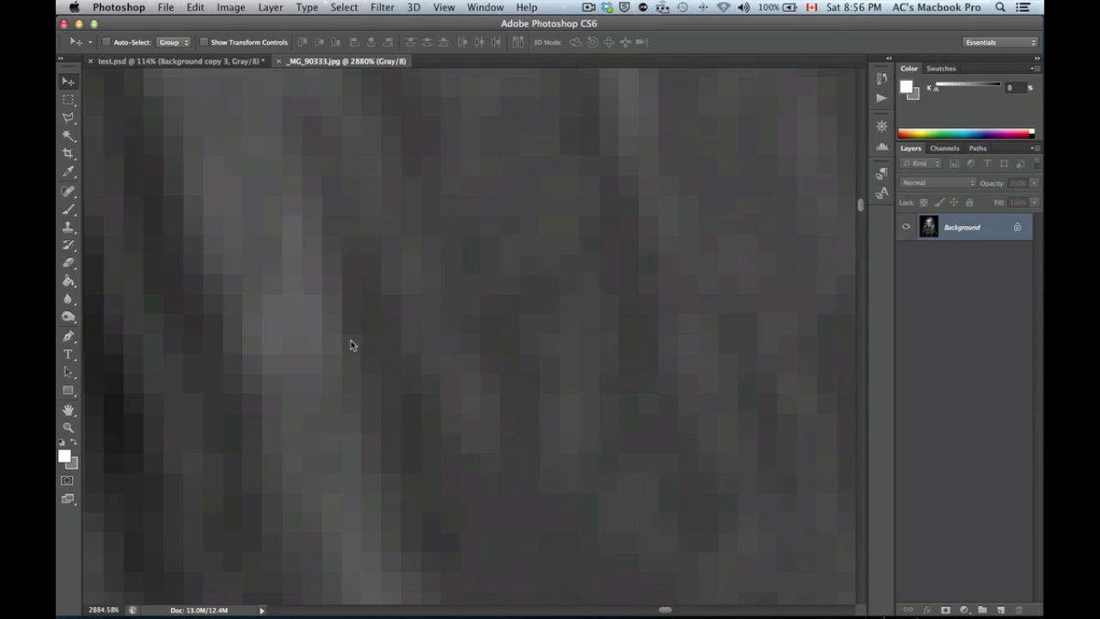
drag(349, 344, 501, 184)
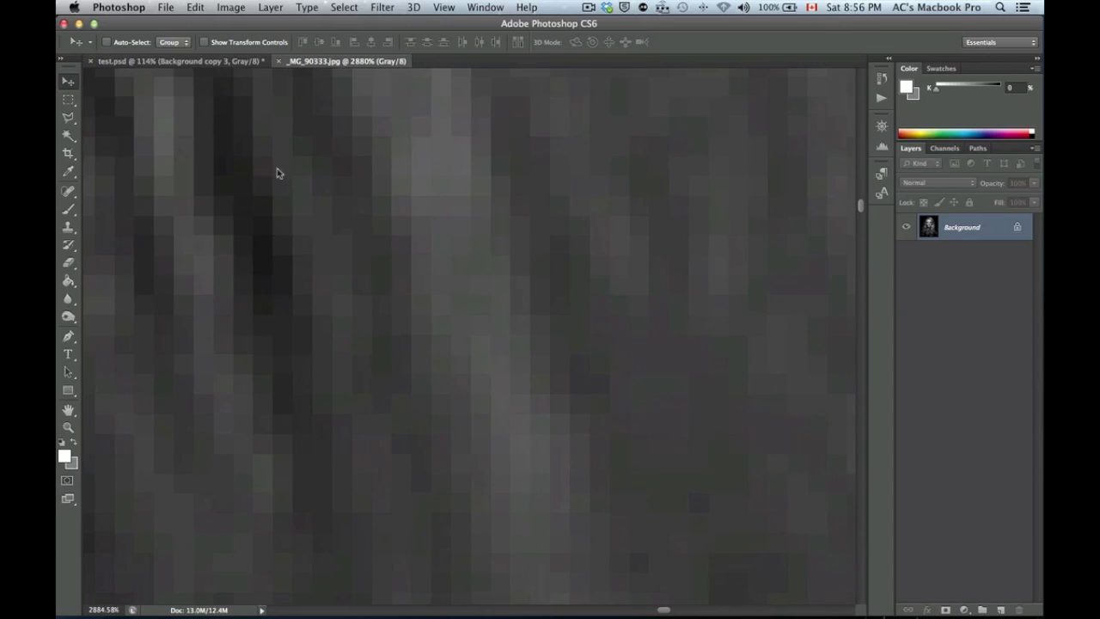
drag(410, 172, 464, 213)
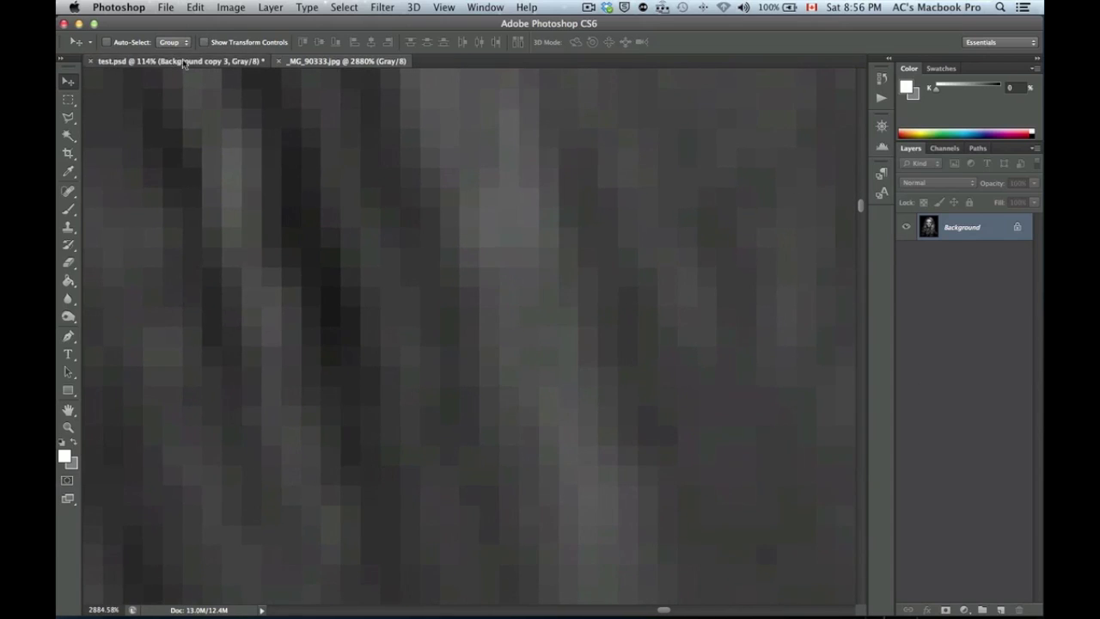
click(176, 61)
scroll(414, 197, up, 10)
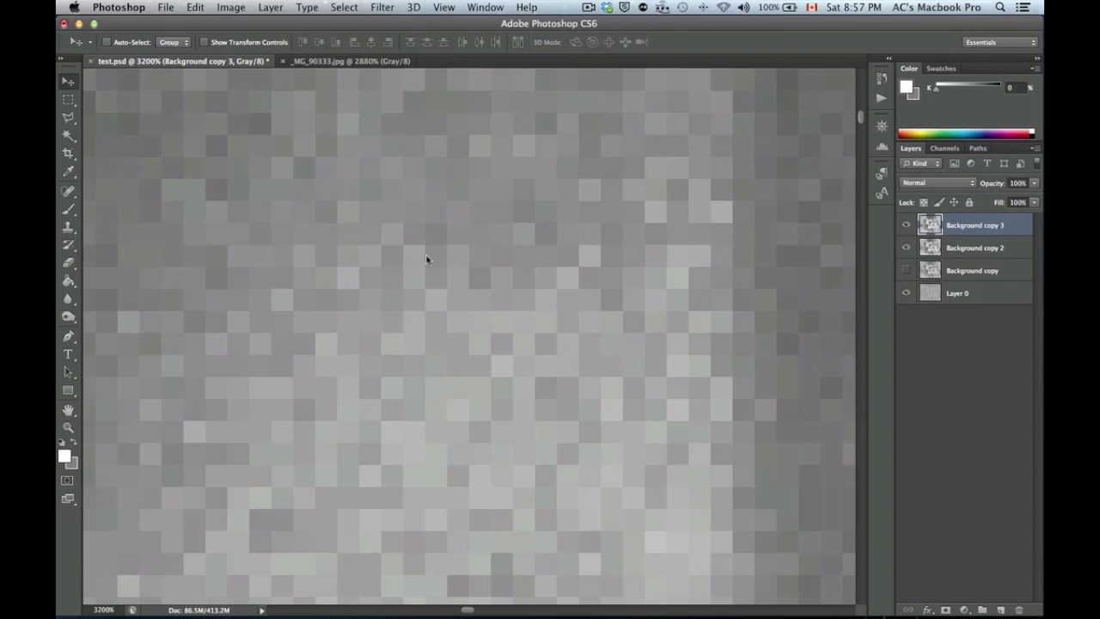
drag(484, 211, 386, 81)
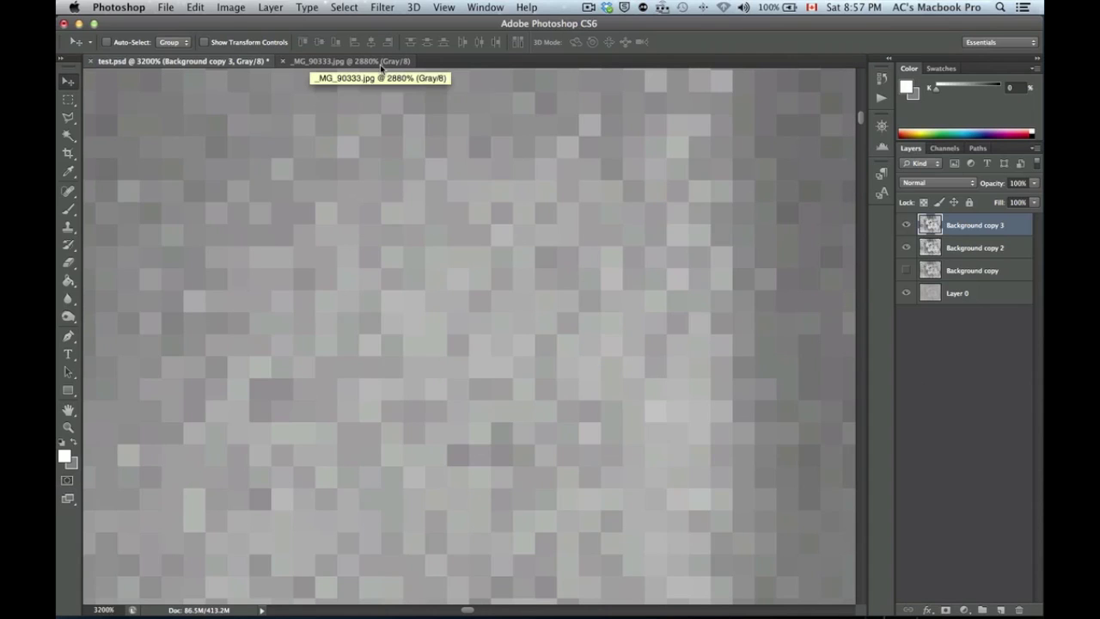
click(380, 62)
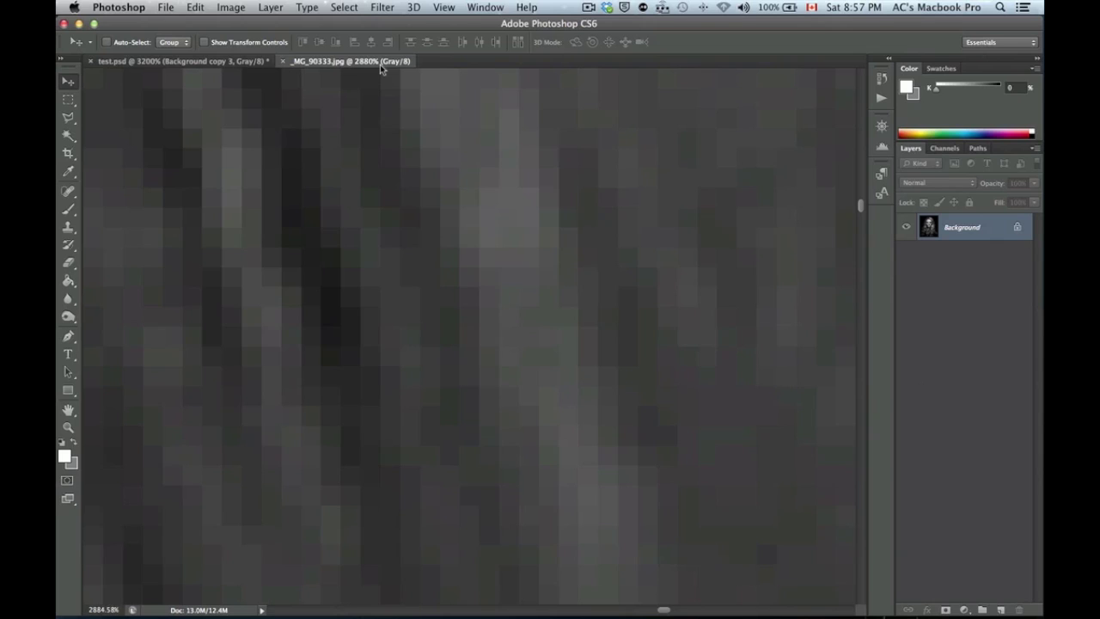
Zoom out to the full portrait, into the forehead at 1624%, then back to about 21%.
scroll(389, 163, down, 10)
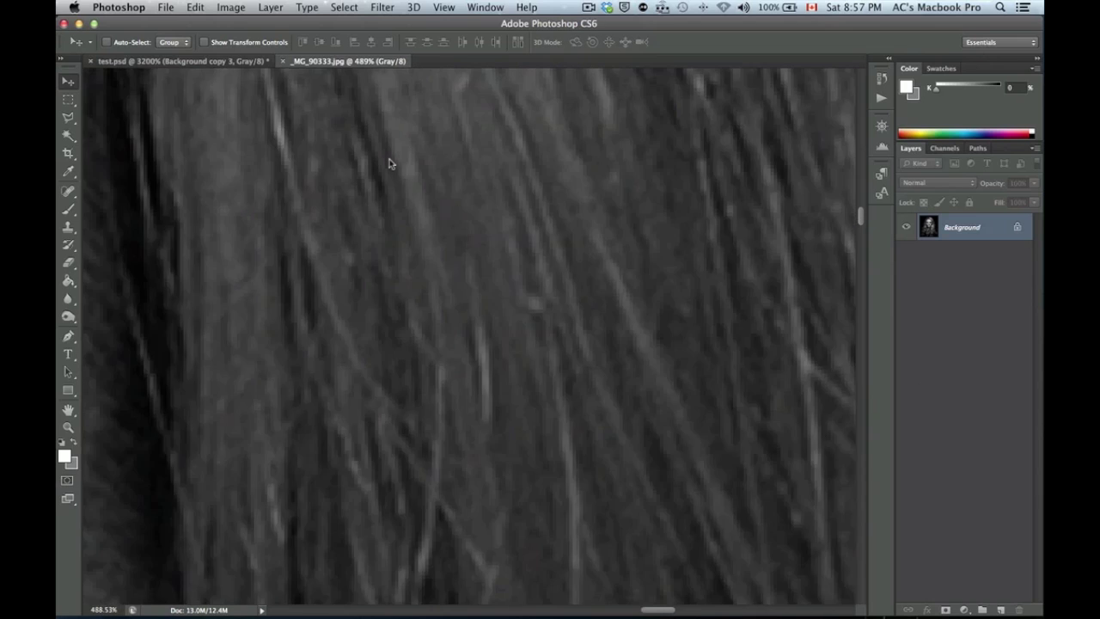
scroll(389, 163, down, 10)
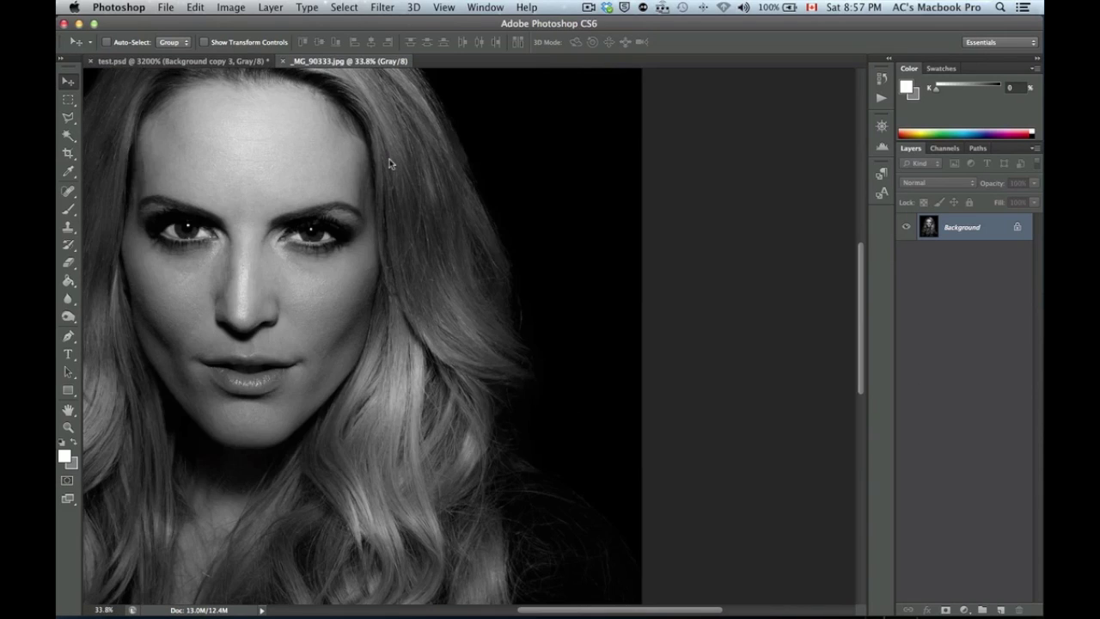
scroll(394, 170, up, 5)
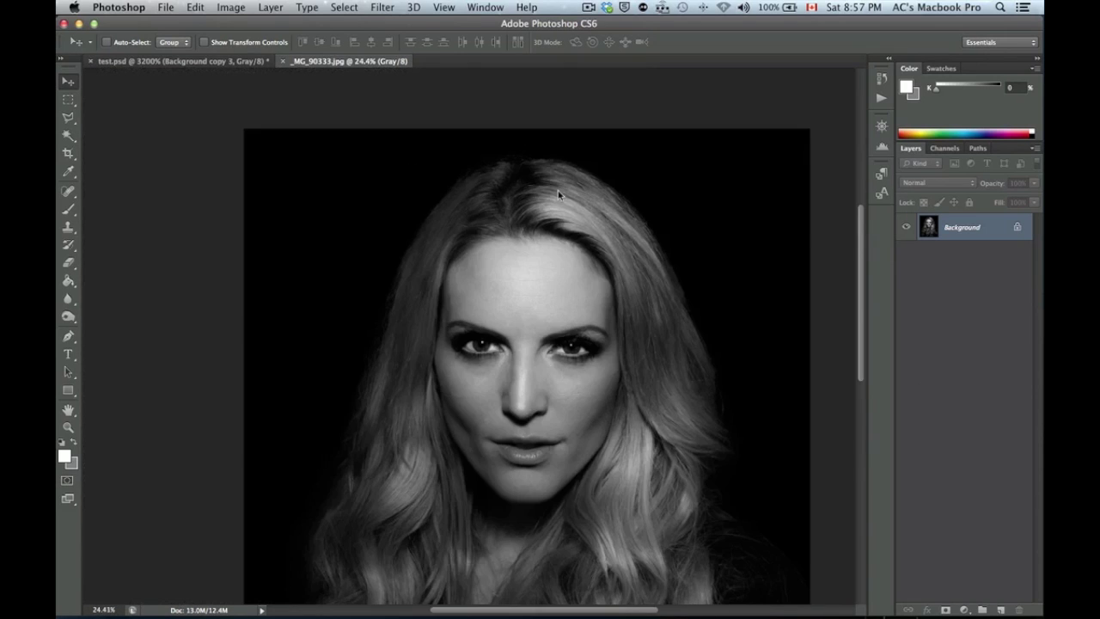
scroll(550, 163, down, 3)
scroll(541, 133, down, 2)
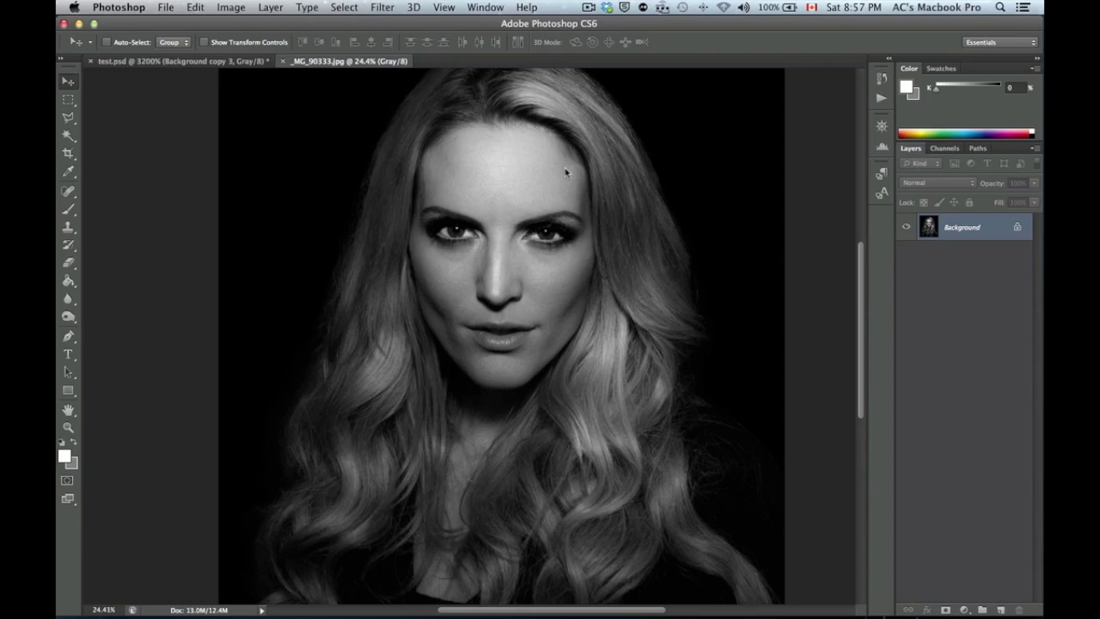
scroll(565, 169, up, 5)
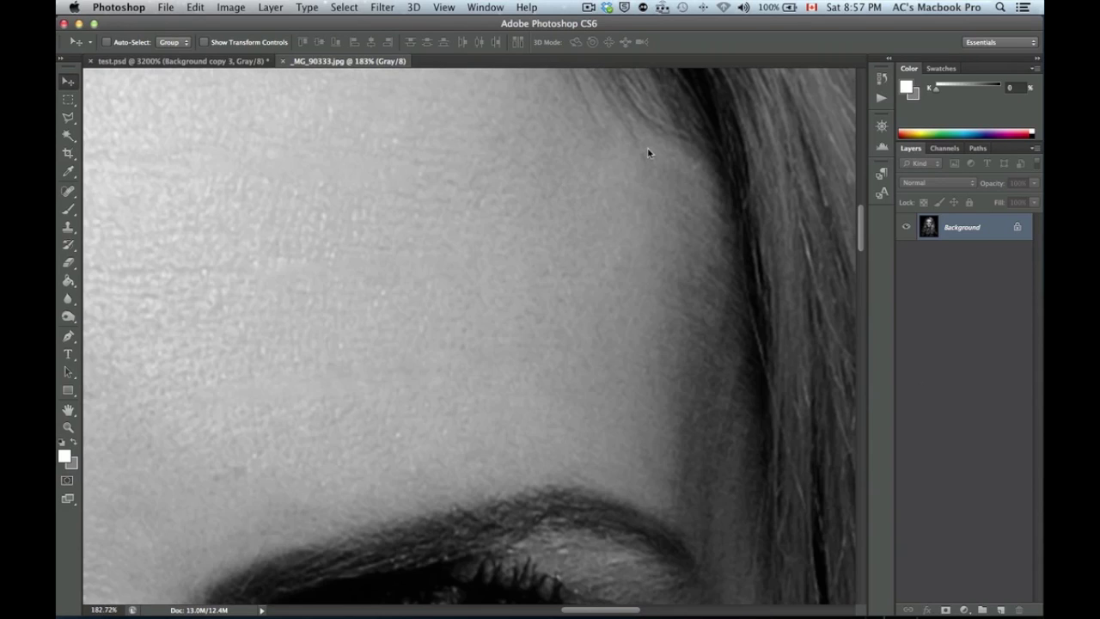
scroll(648, 153, up, 6)
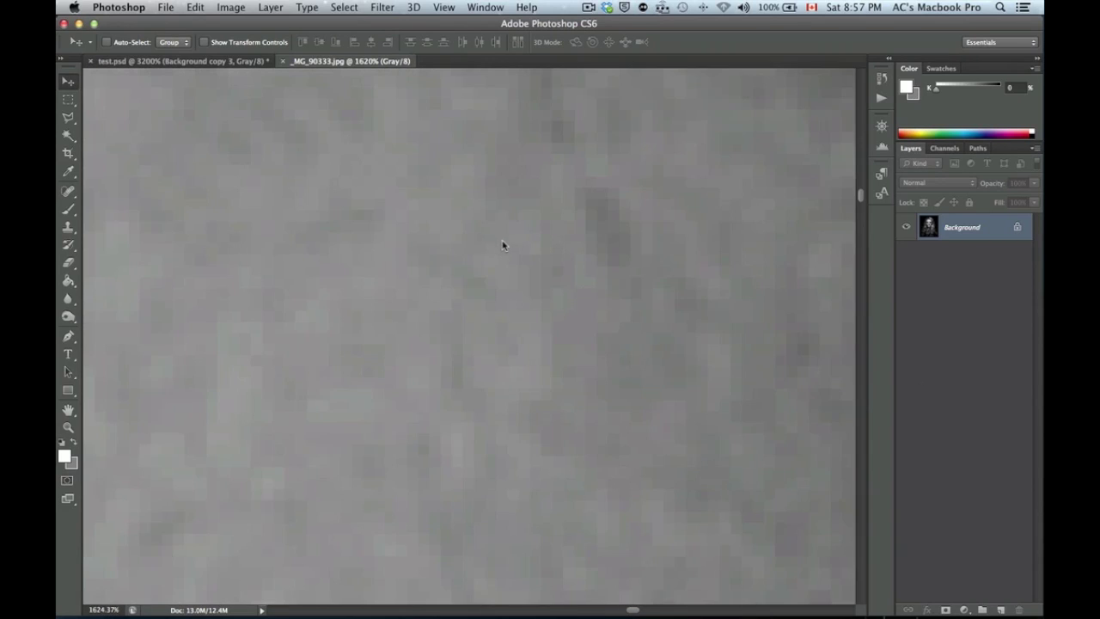
scroll(461, 303, down, 10)
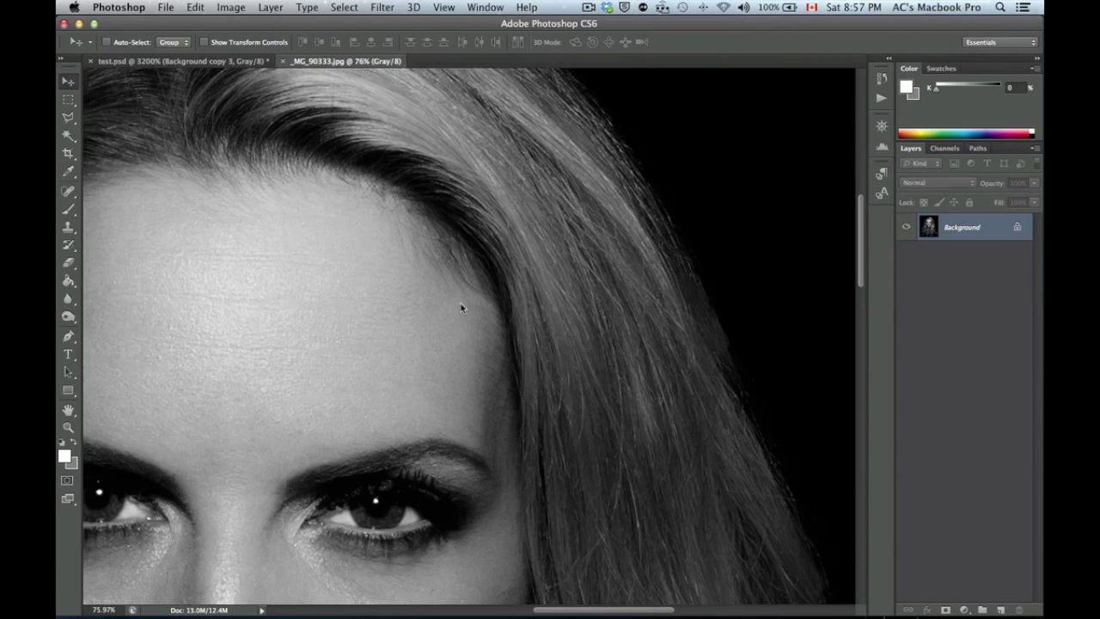
scroll(460, 304, up, 1)
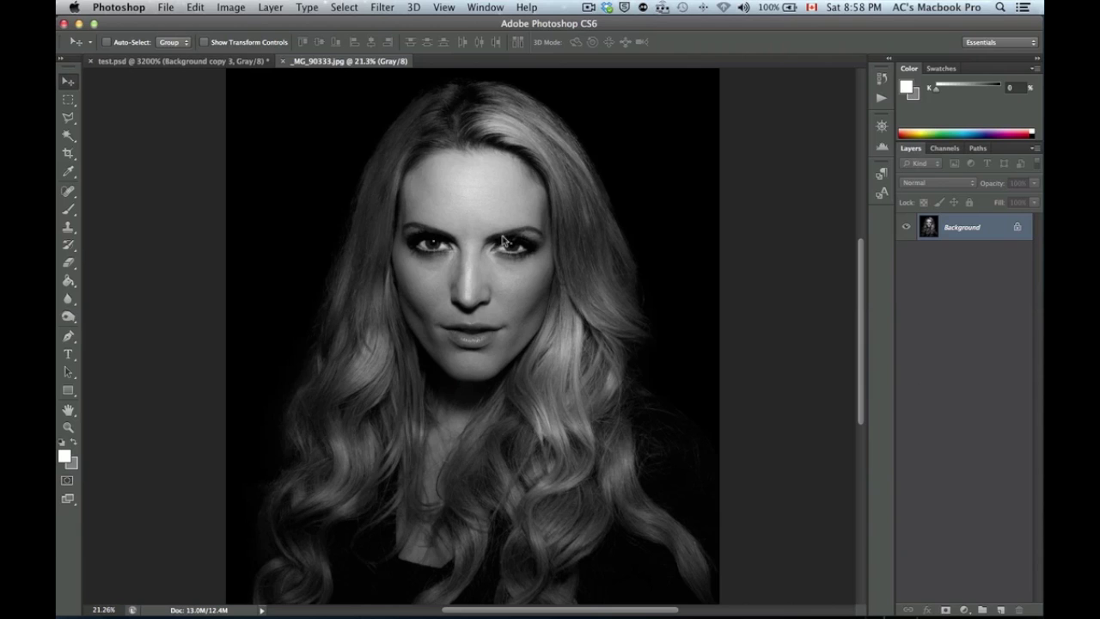
scroll(562, 177, up, 5)
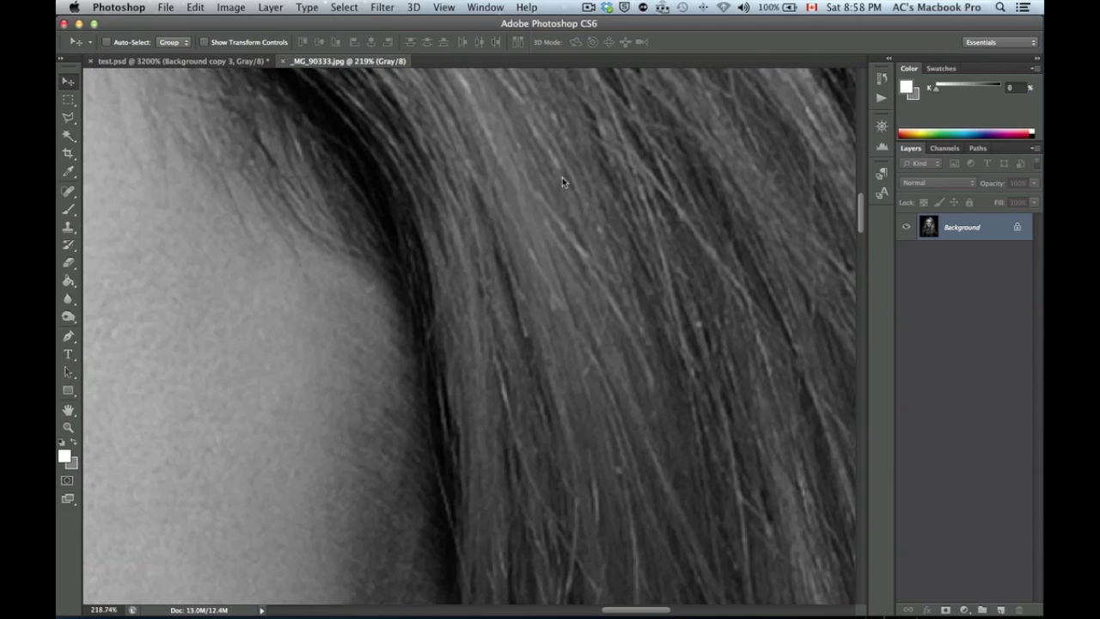
scroll(481, 256, down, 4)
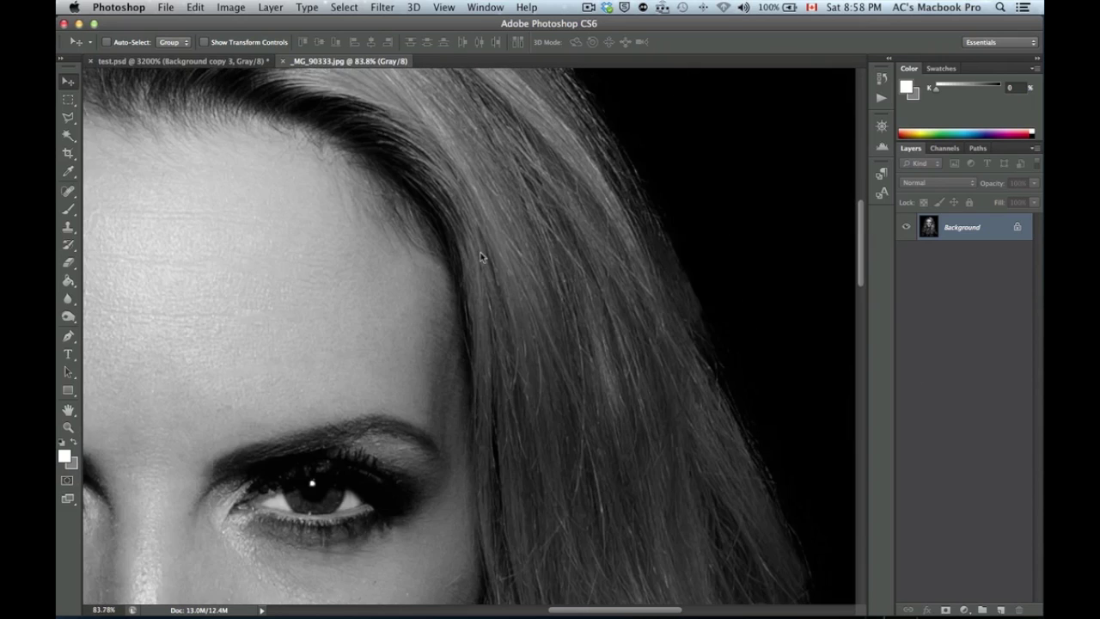
scroll(480, 256, up, 2)
scroll(481, 256, up, 7)
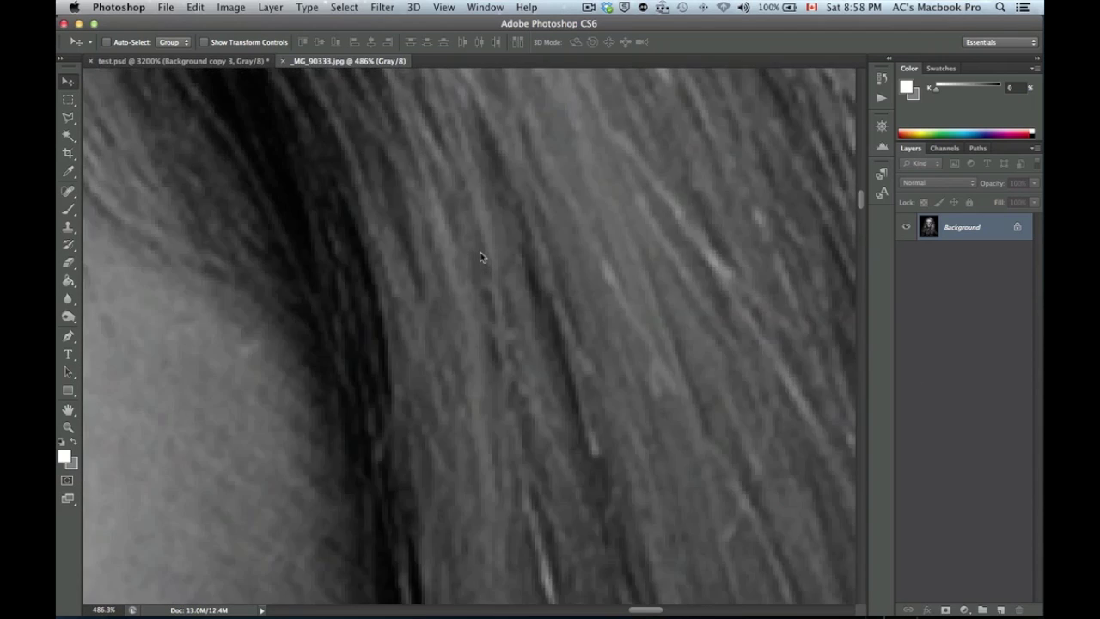
scroll(480, 256, down, 12)
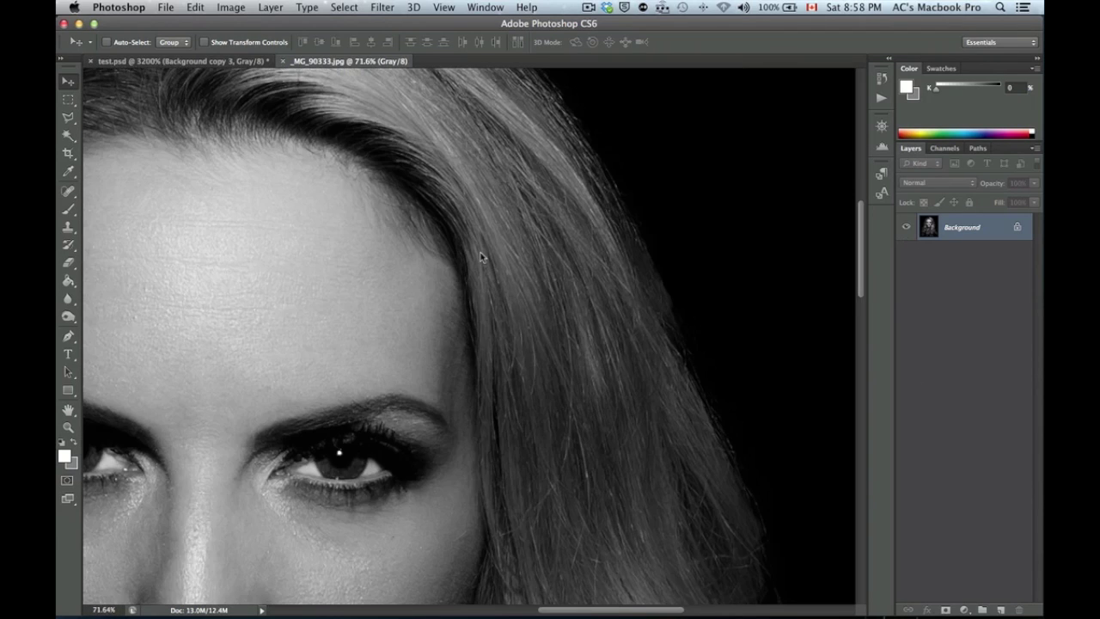
scroll(481, 256, up, 3)
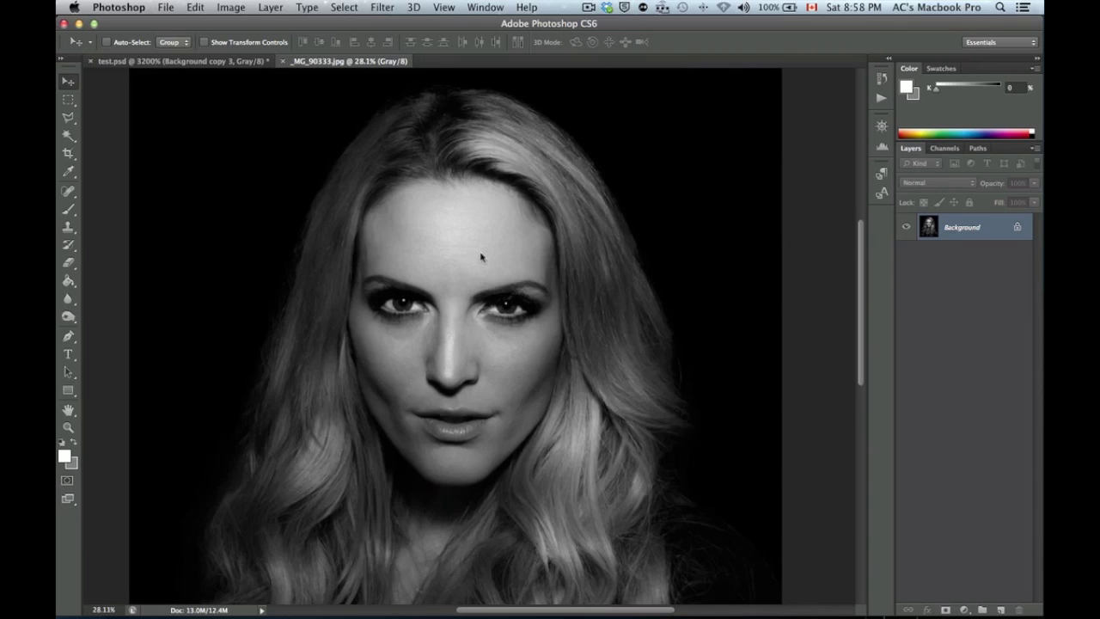
drag(534, 345, 615, 308)
scroll(540, 338, down, 1)
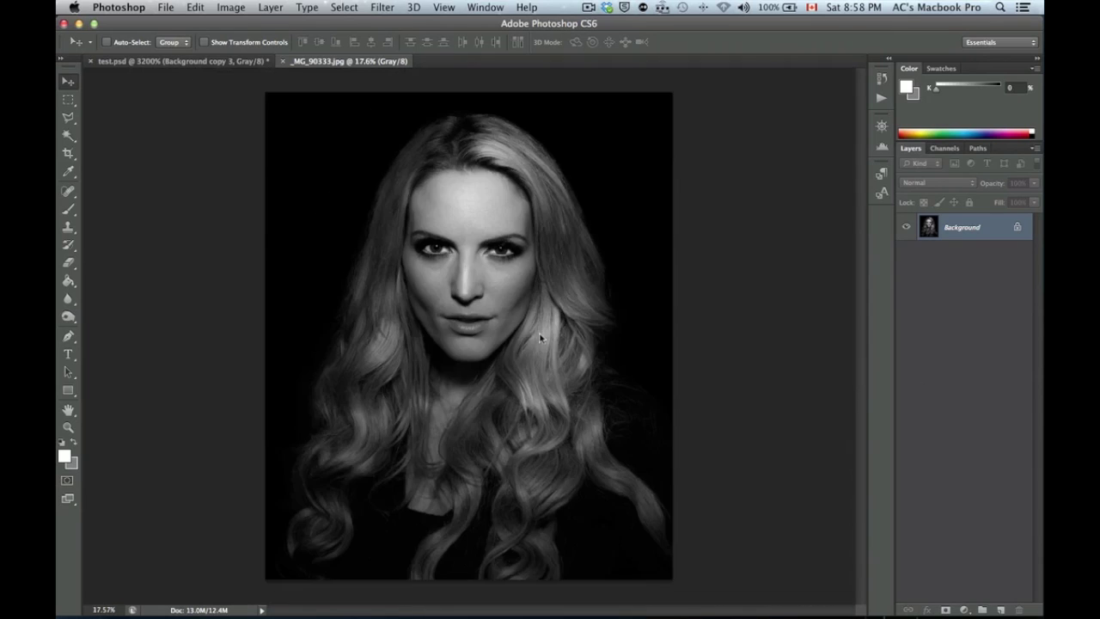
scroll(540, 338, up, 1)
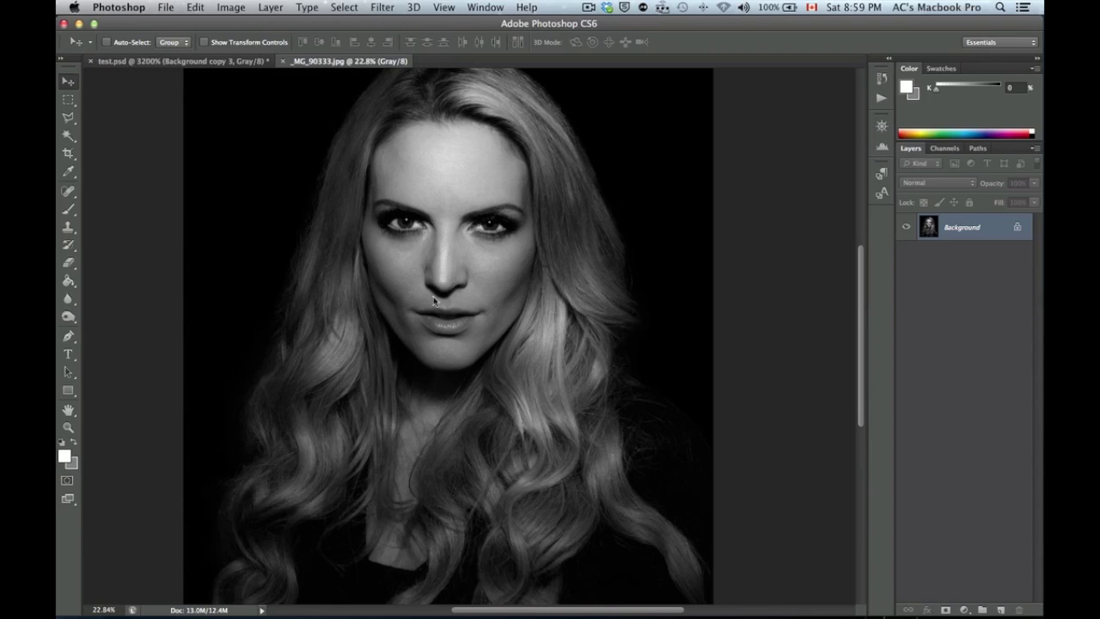
key(F3)
click(271, 352)
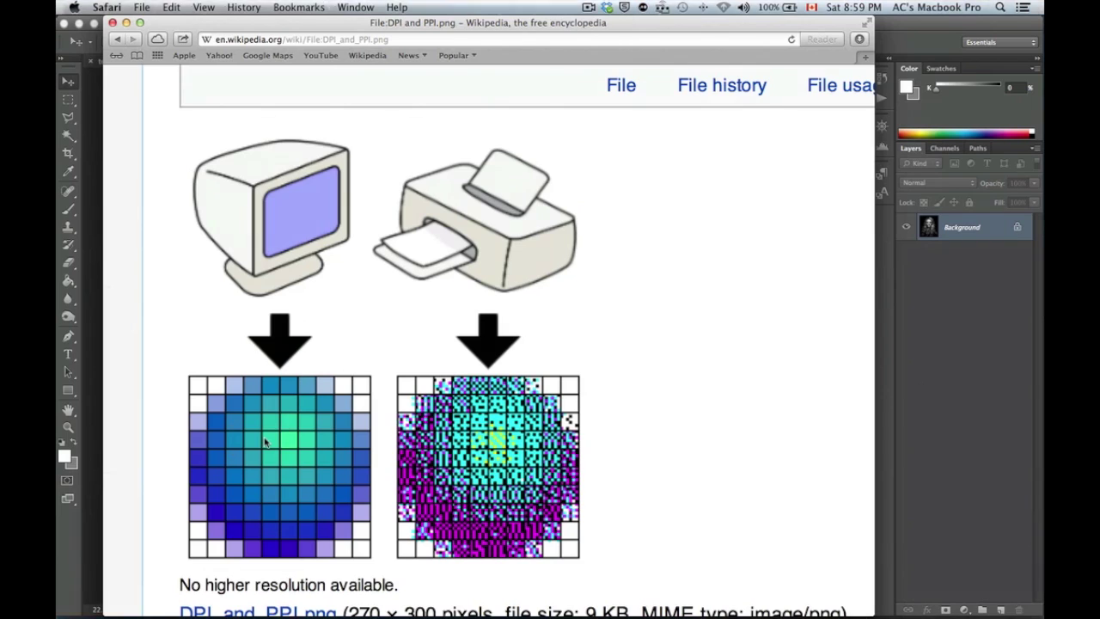
key(F3)
click(645, 481)
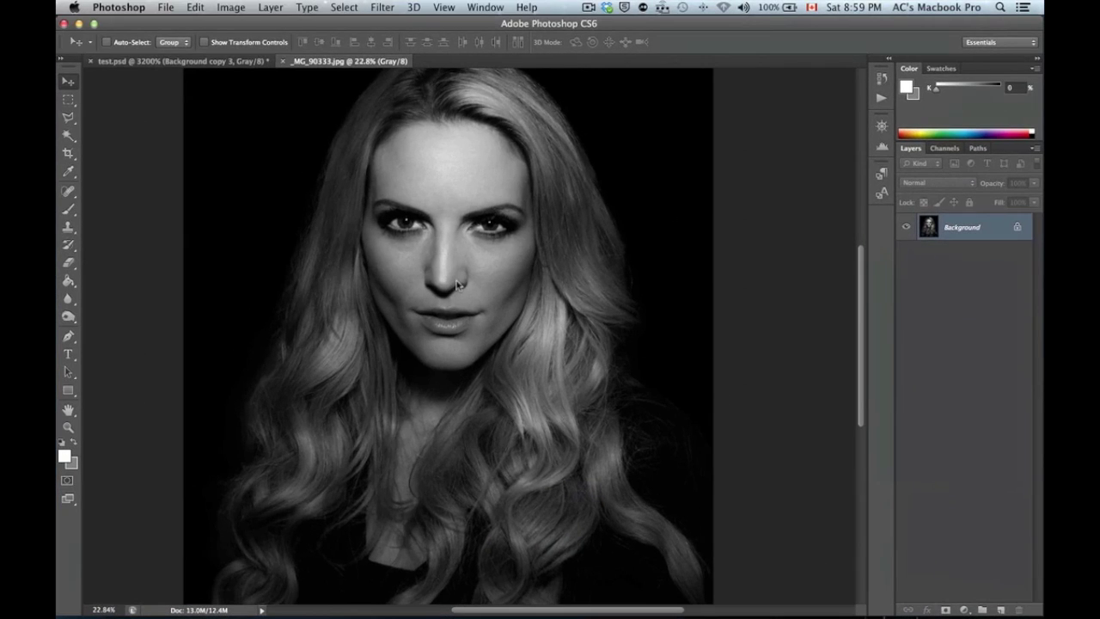
click(219, 62)
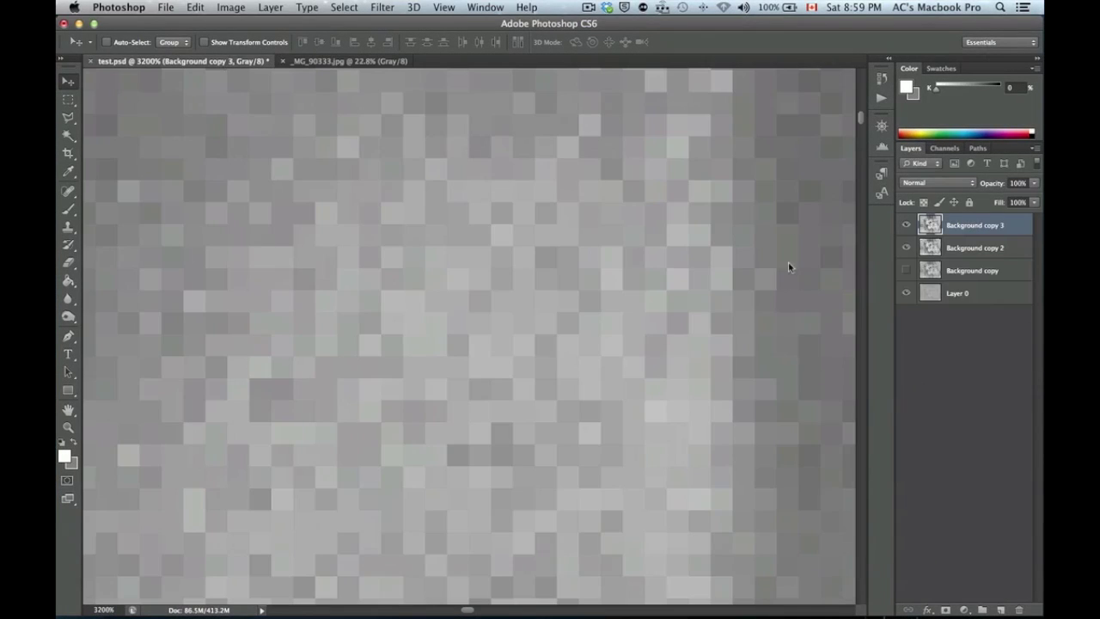
Zoom test.psd to 8.46%, hide Background copy 3 and 2, then re-show them one at a time.
scroll(559, 294, down, 10)
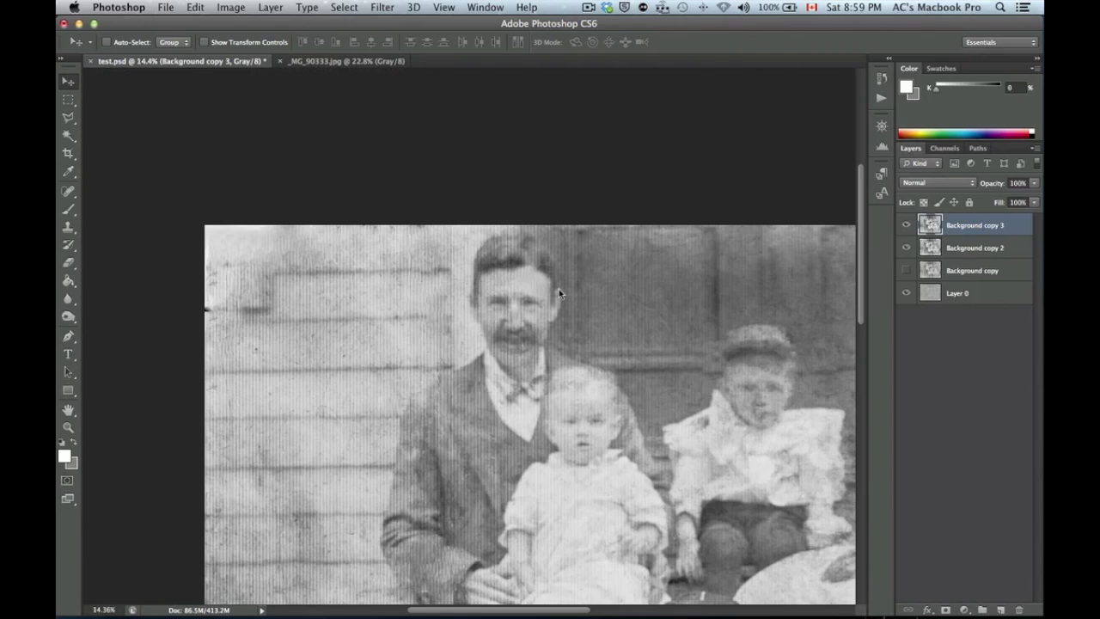
scroll(558, 294, down, 2)
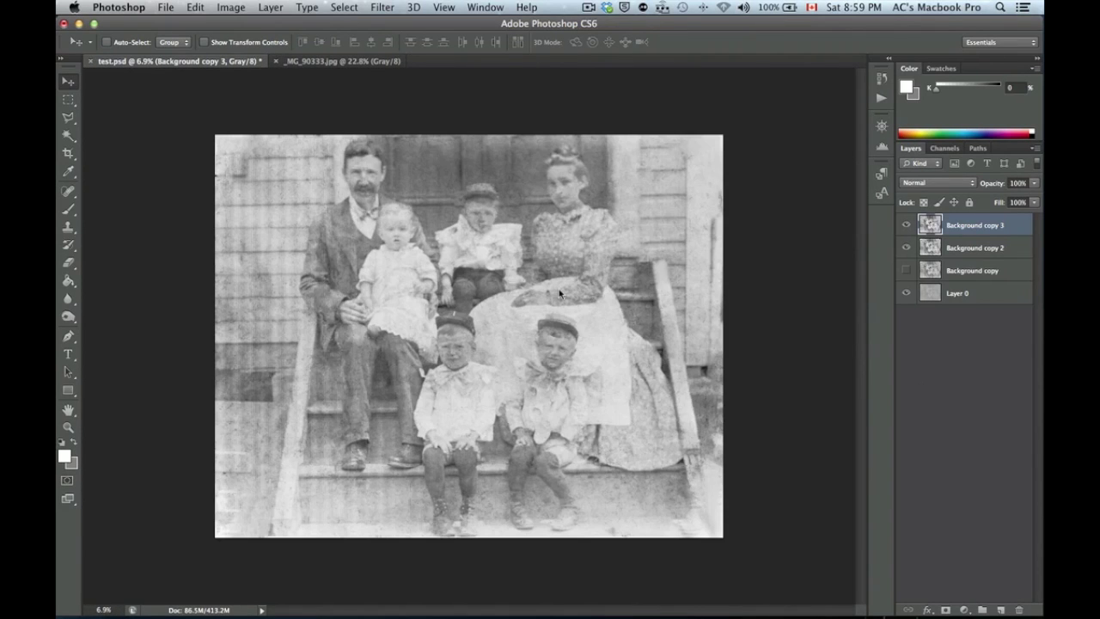
scroll(559, 294, up, 1)
click(906, 224)
click(906, 248)
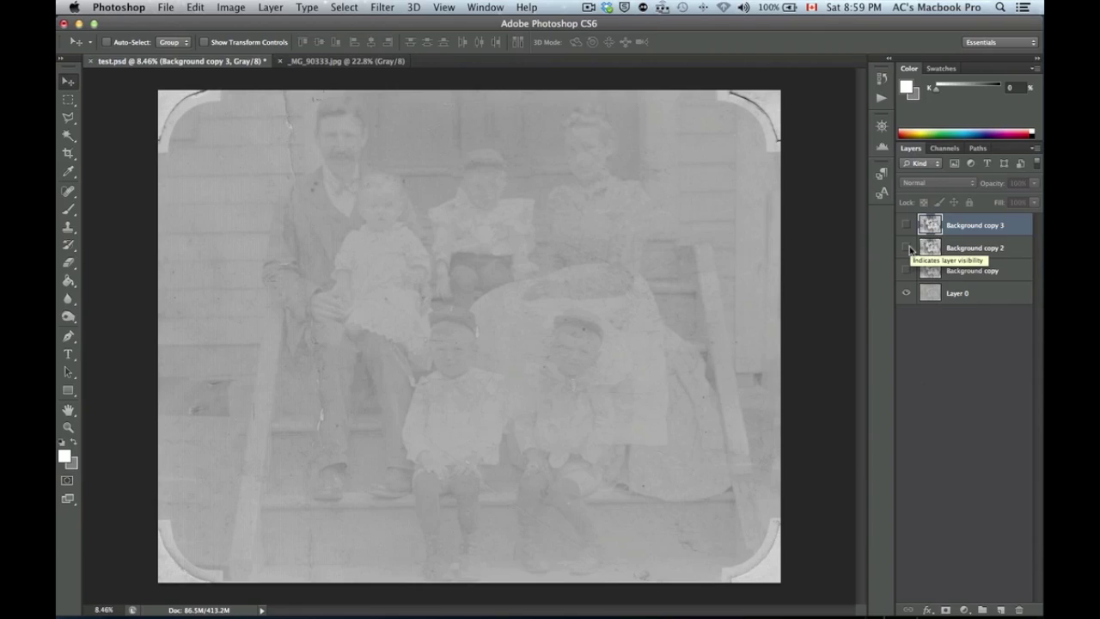
click(906, 247)
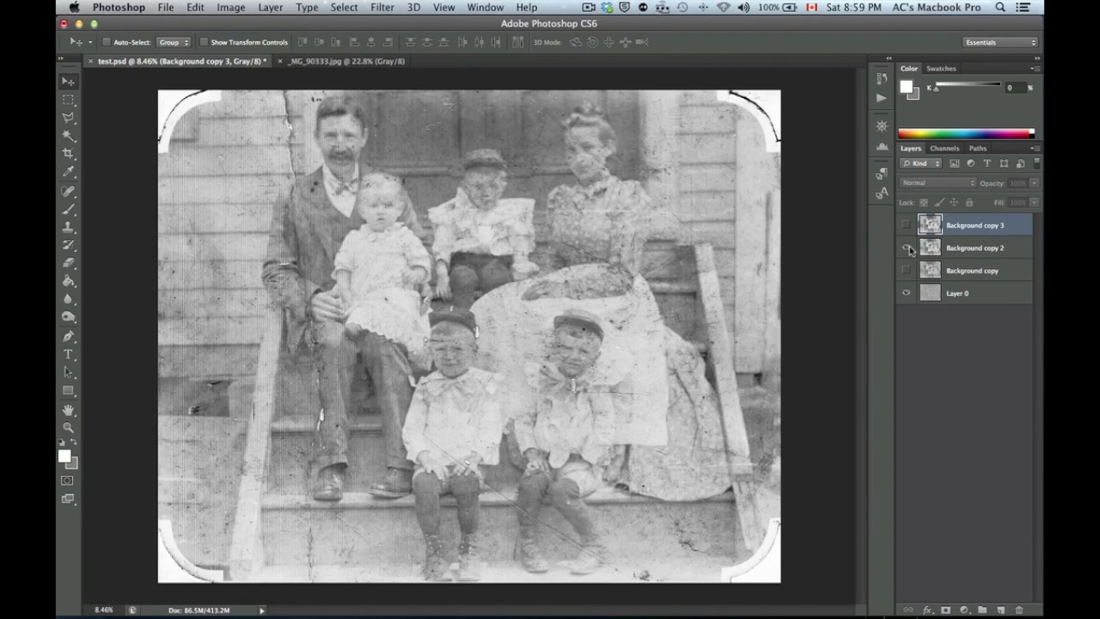
click(907, 225)
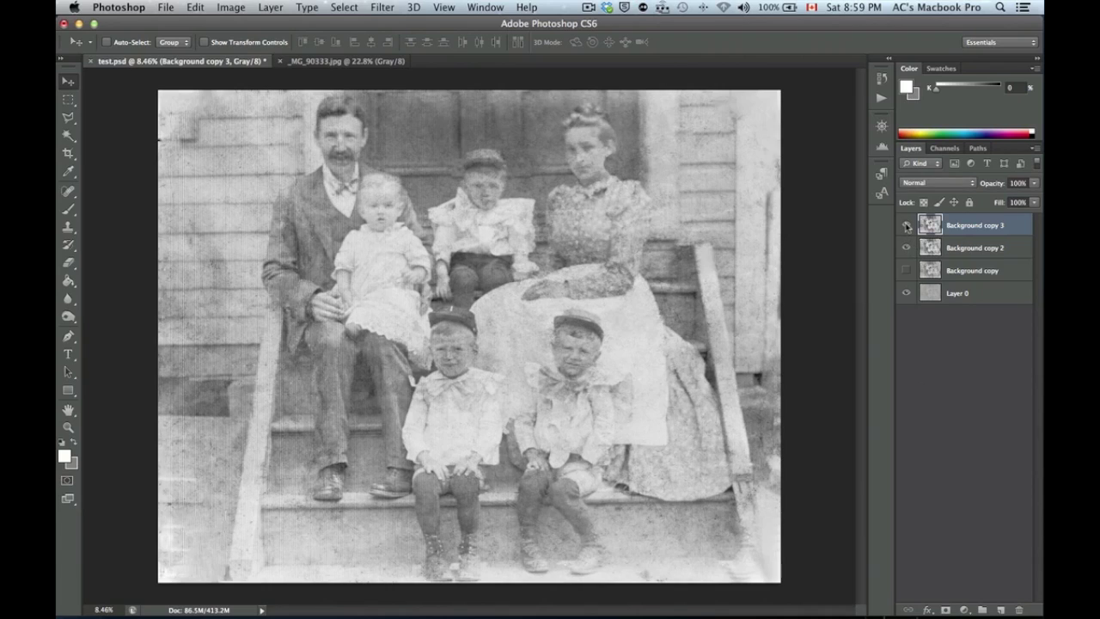